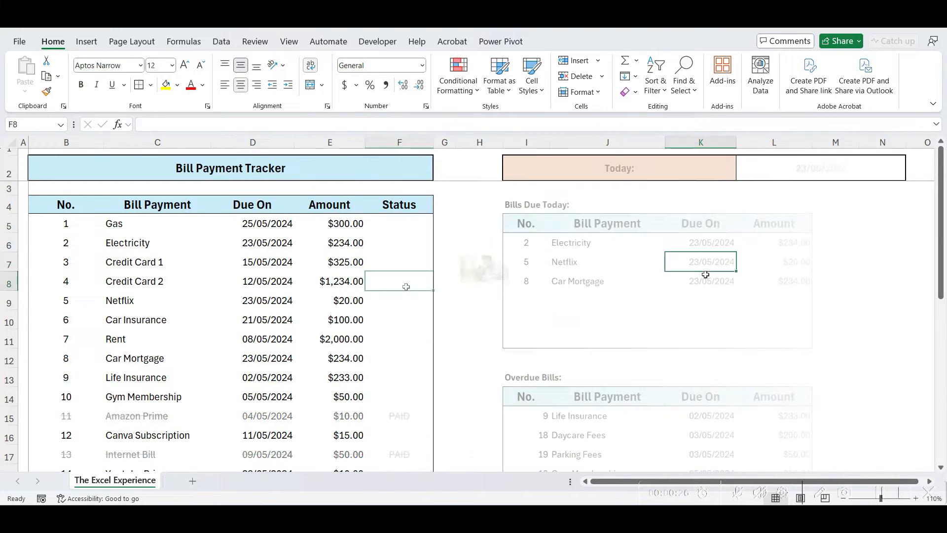
Mark Credit Card 2, Car Insurance, Car Mortgage and Life Insurance as PAID
text(PAID)
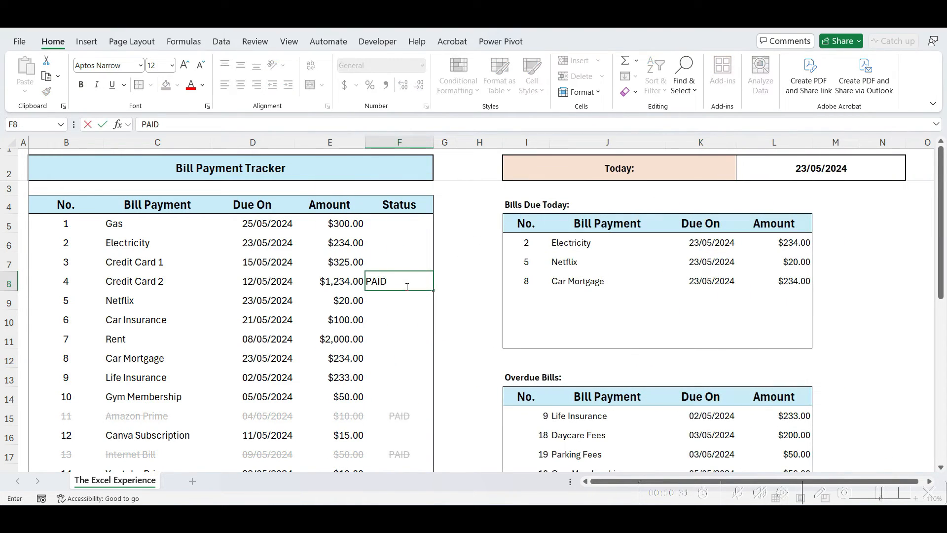
key(Return)
key(Return)
text(PAID)
key(Return)
key(Return)
text(PAI)
key(Return)
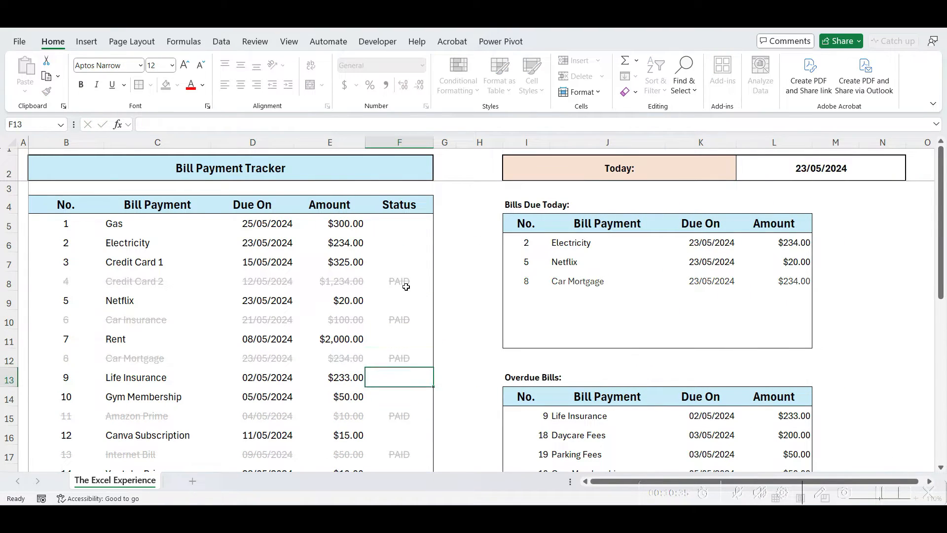
scroll(406, 287, down, 2)
text(PAID)
key(Return)
key(Return)
Mark Canva Subscription and the remaining lower bills as PAID
key(Return)
text(PAI)
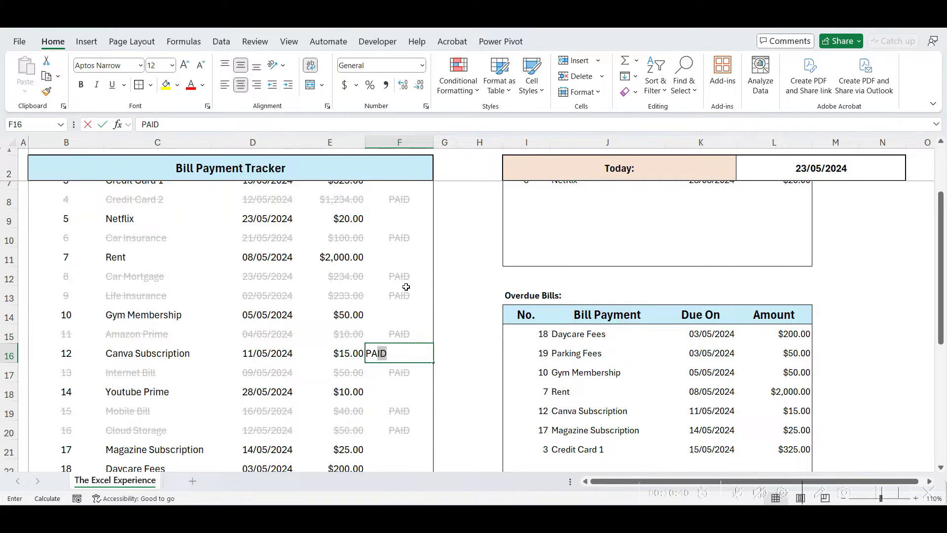
key(Return)
scroll(433, 286, down, 2)
click(399, 320)
text(PAI)
key(Return)
text(PAI)
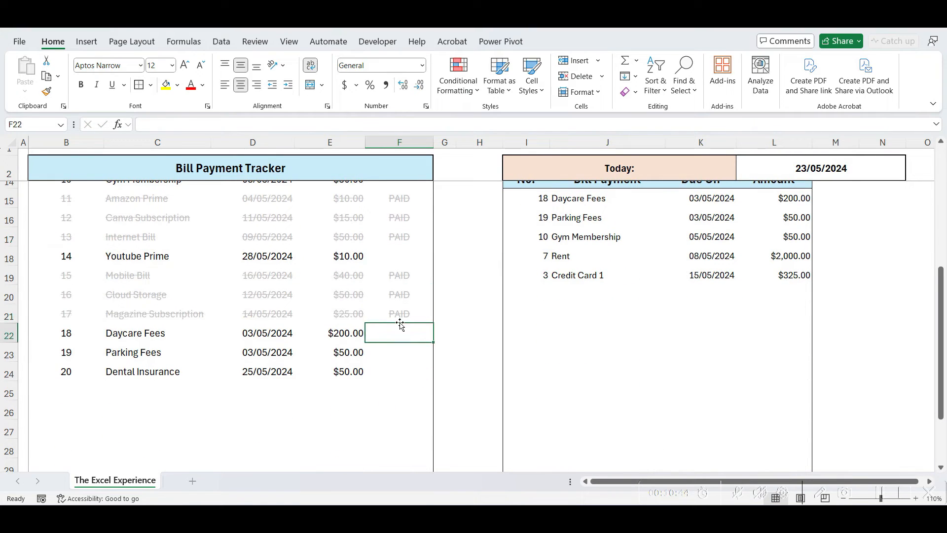
key(Return)
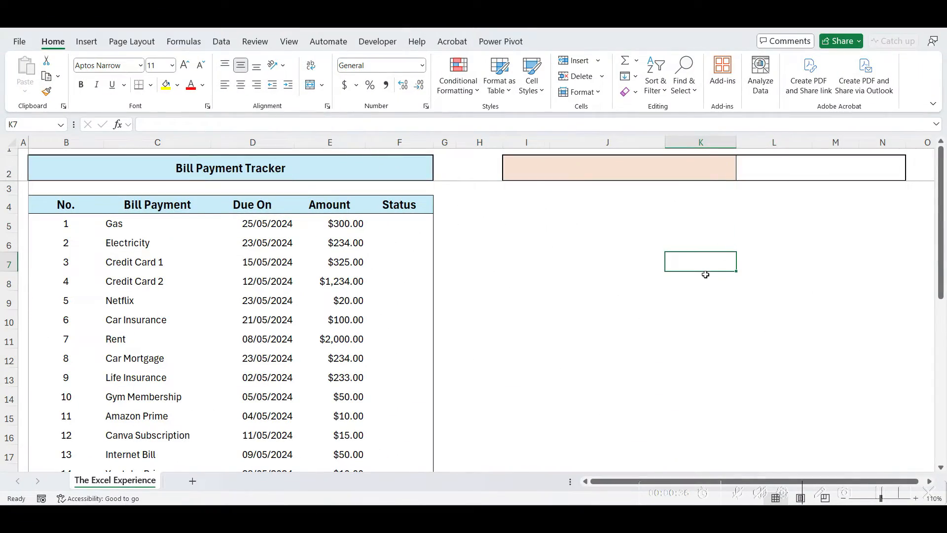
scroll(706, 274, down, 2)
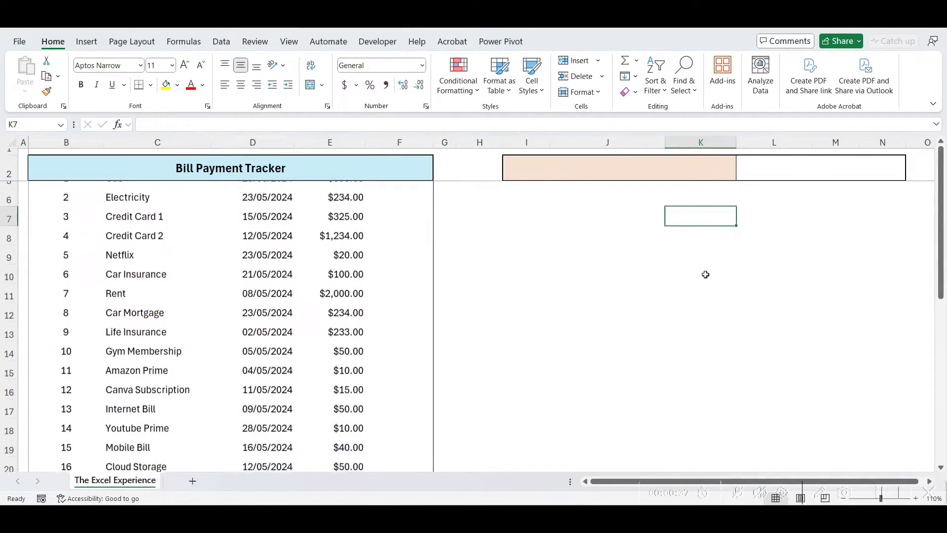
scroll(705, 274, down, 1)
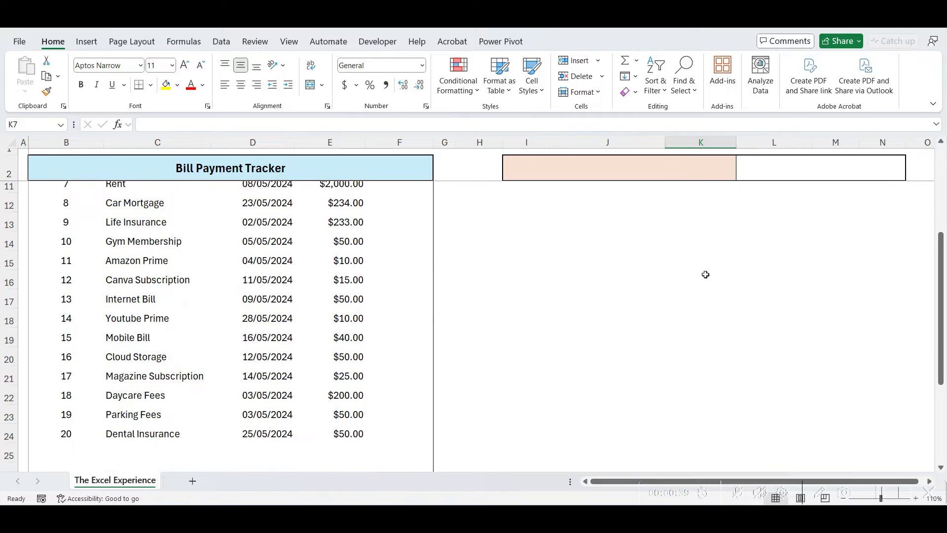
scroll(705, 274, down, 1)
scroll(705, 275, down, 1)
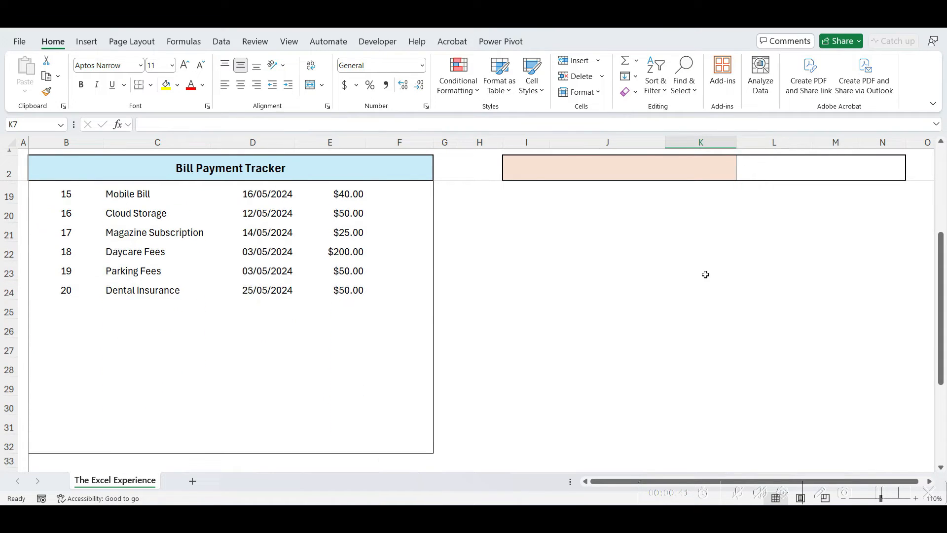
scroll(706, 274, up, 5)
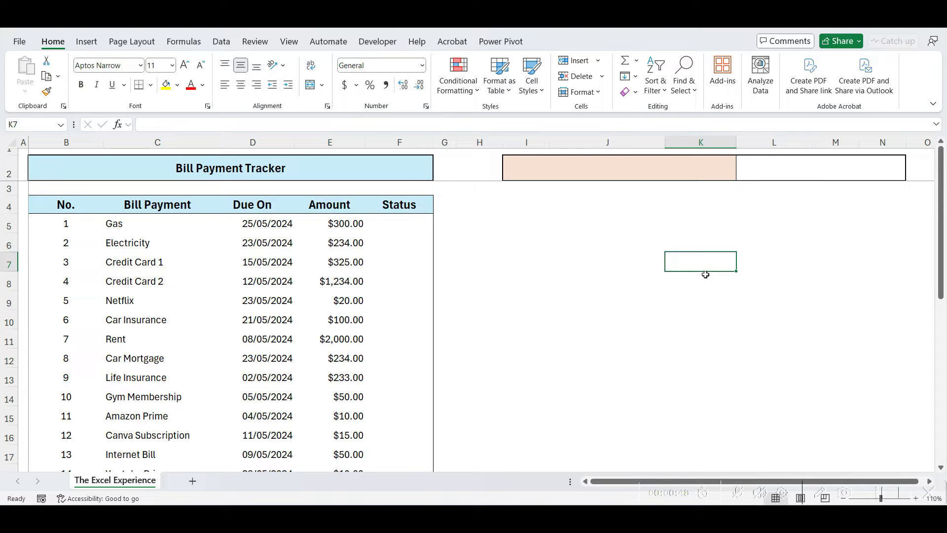
Label I2 'Today:' and enter =TODAY() beside it to show 23/05/2024
click(534, 175)
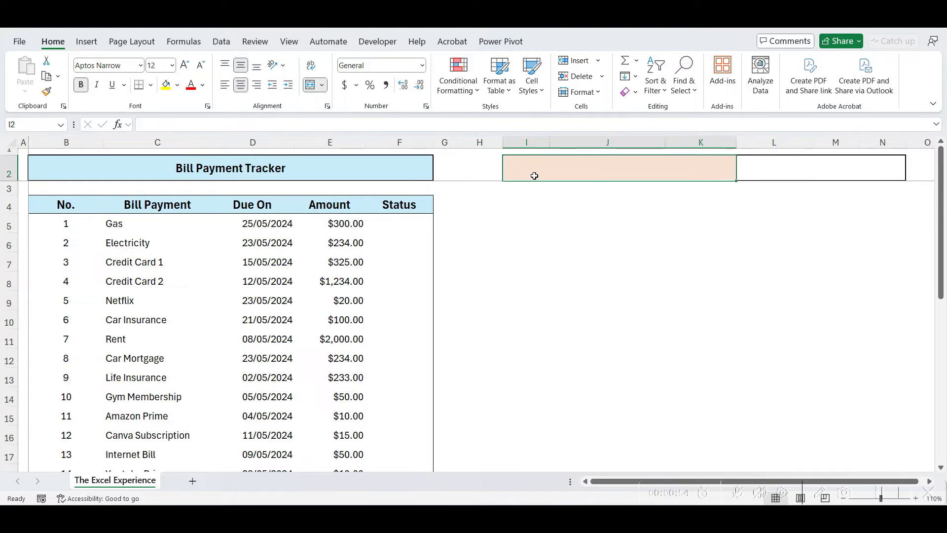
text(Today:)
key(Tab)
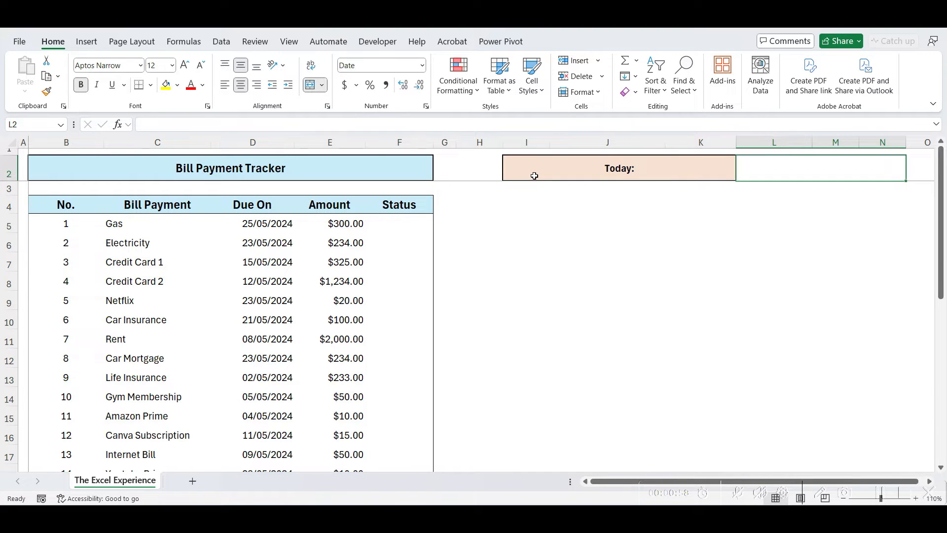
text(=today())
key(Return)
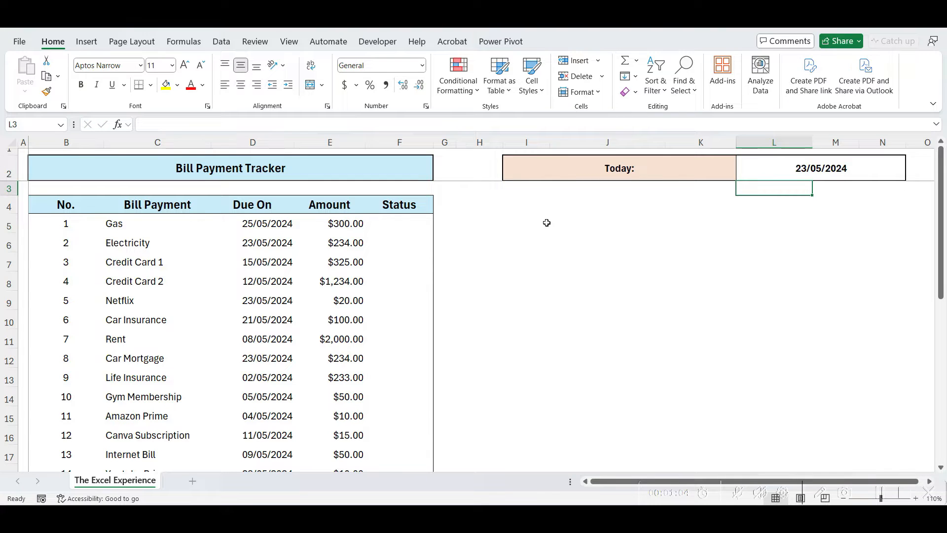
Add a bold 'Bills Due Today' heading in I4
click(546, 223)
click(525, 210)
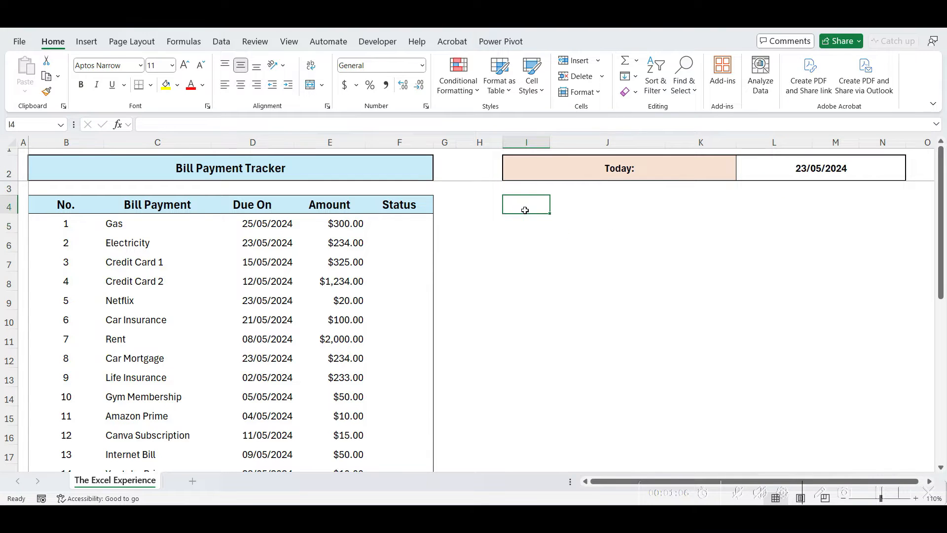
text(Bills Due Today)
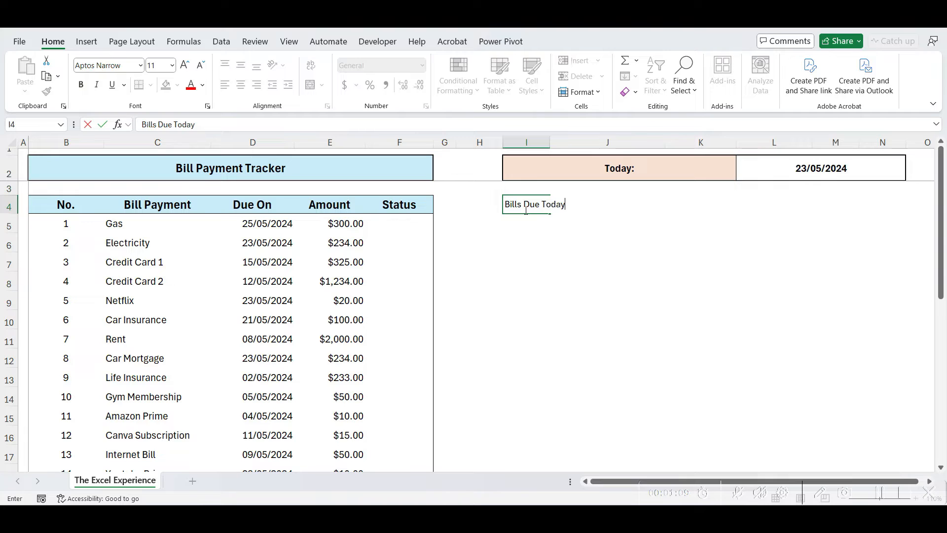
key(ctrl+Return)
key(ctrl+b)
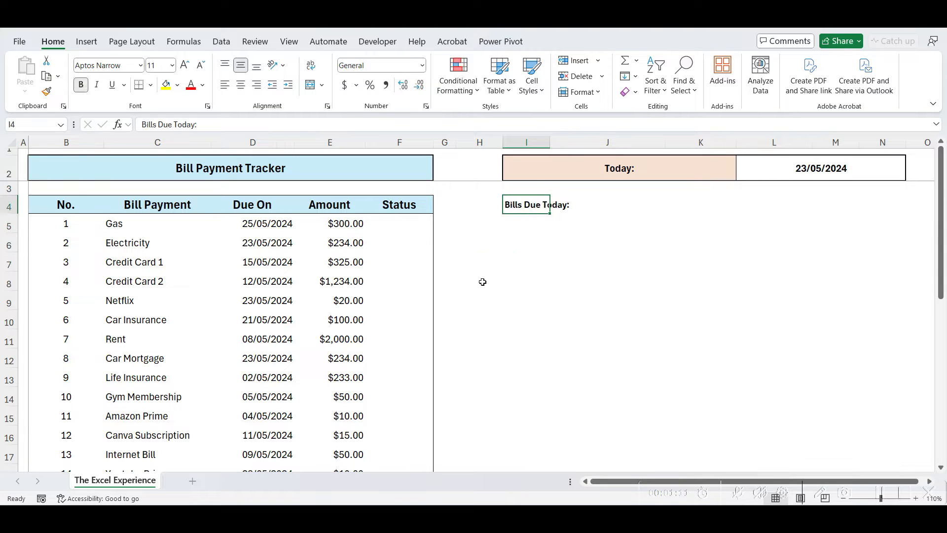
Highlight the No., Bill Payment, Due On, Amount and Status columns in turn
click(482, 283)
click(55, 139)
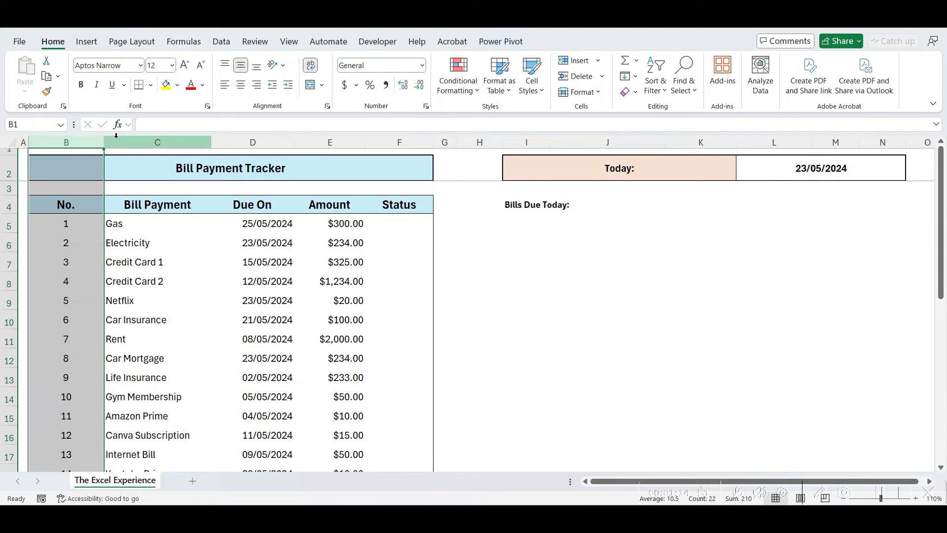
click(127, 141)
click(234, 139)
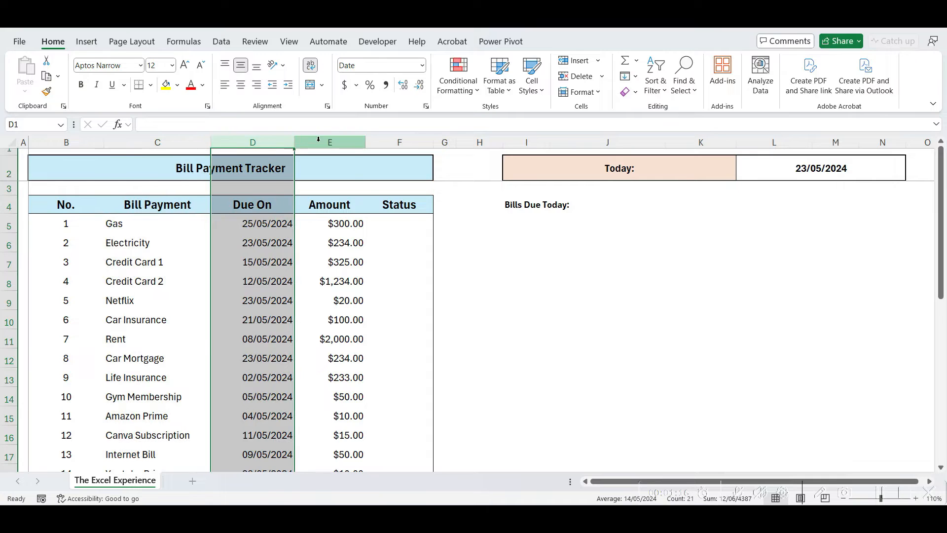
click(319, 141)
click(406, 141)
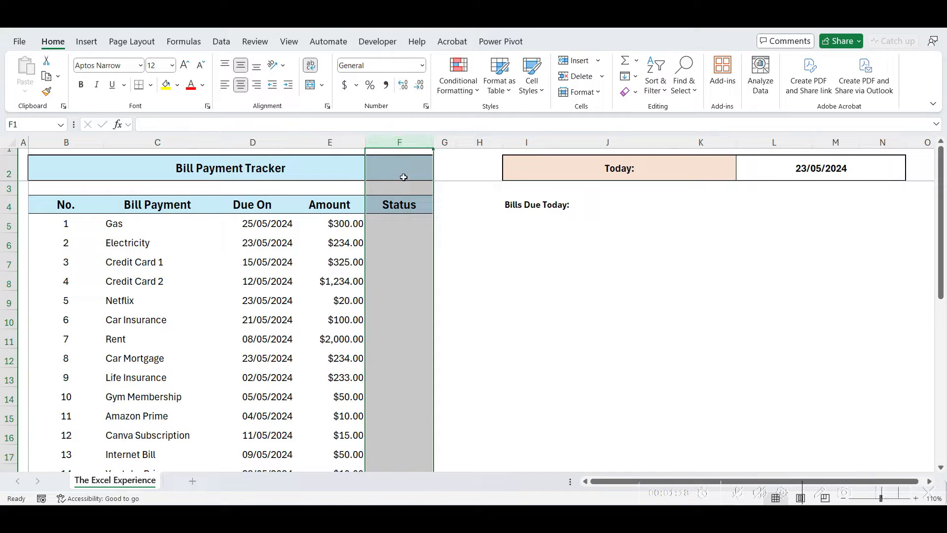
Mark the Gas, Credit Card 1 and Netflix bills as Paid
click(404, 227)
text(Paid)
key(Return)
key(Return)
text(Paid)
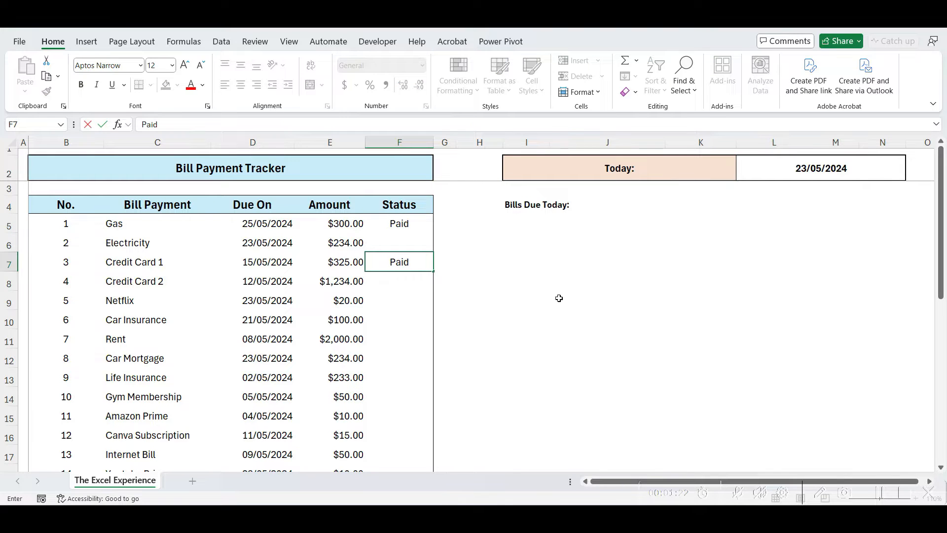
key(Return)
key(Return)
text(Paid)
key(Return)
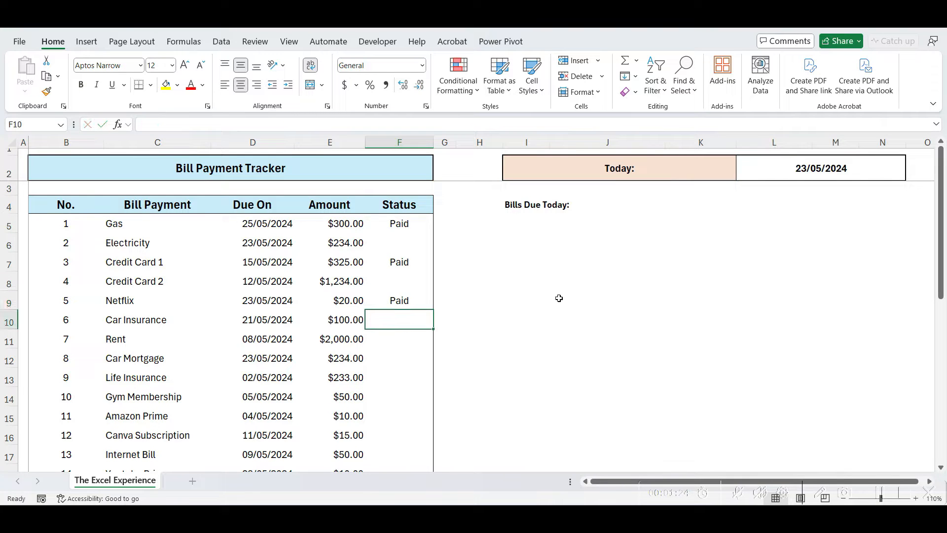
click(557, 299)
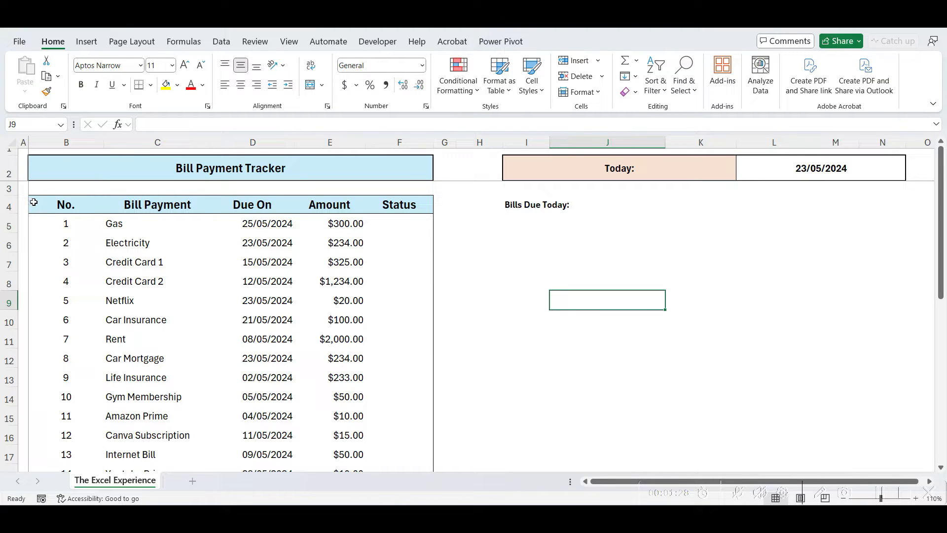
Copy the No. through Amount header row under the Bills Due Today heading
drag(34, 203, 304, 203)
key(ctrl+c)
click(509, 227)
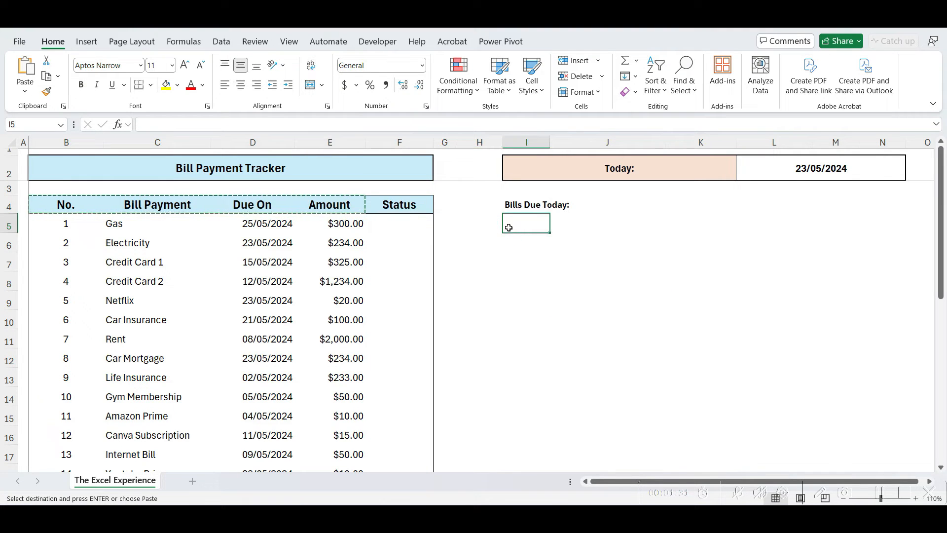
key(ctrl+v)
click(527, 241)
key(Escape)
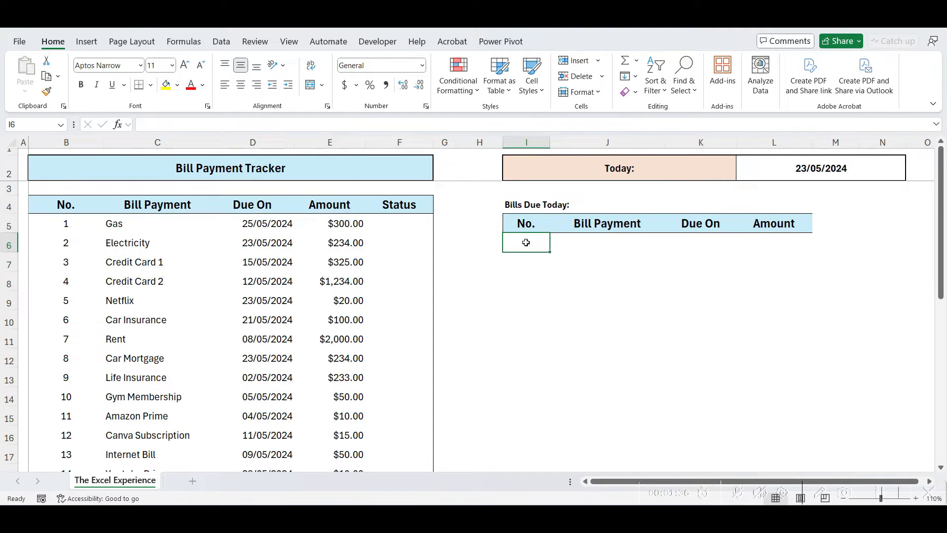
Enter =FILTER(B:E,(D:D=L2)*(F:F="")) in I6 to list unpaid bills due today
text(=FILTER()
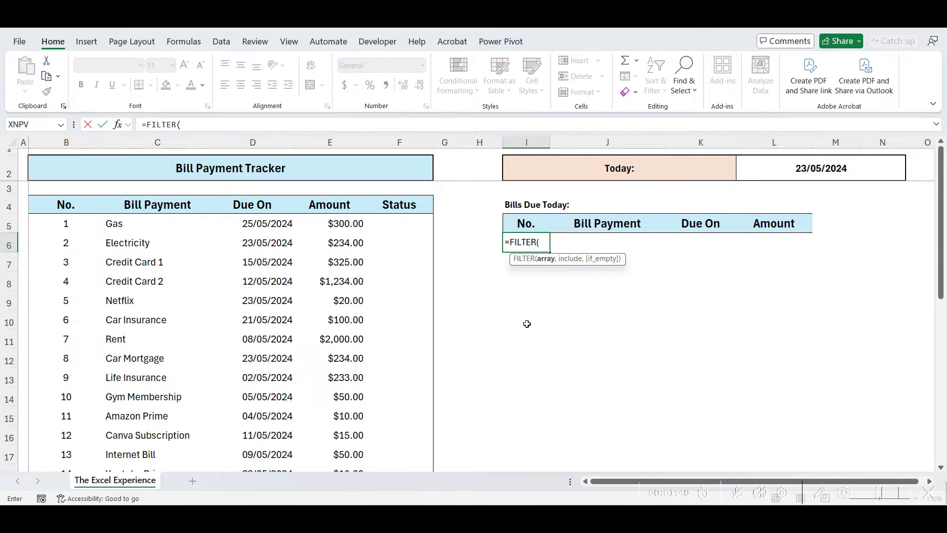
drag(66, 142, 326, 148)
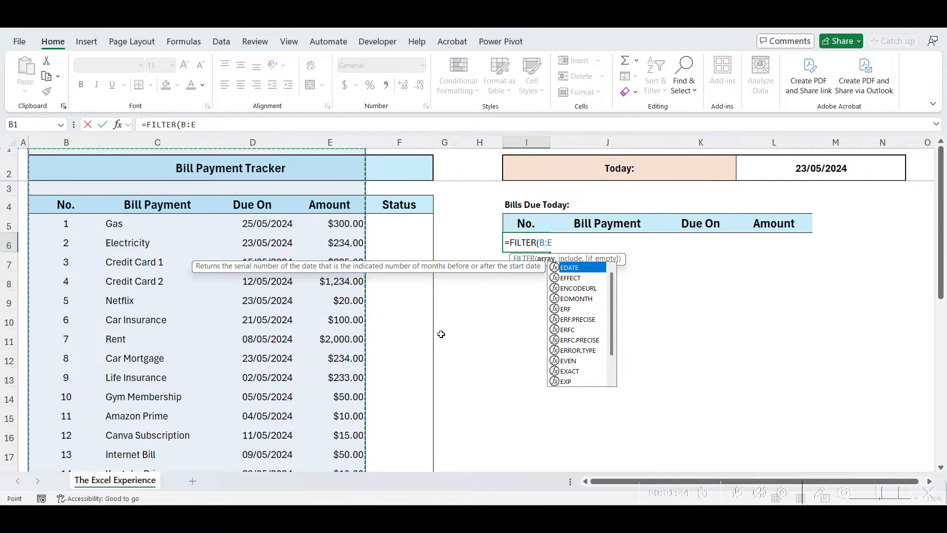
text(,)
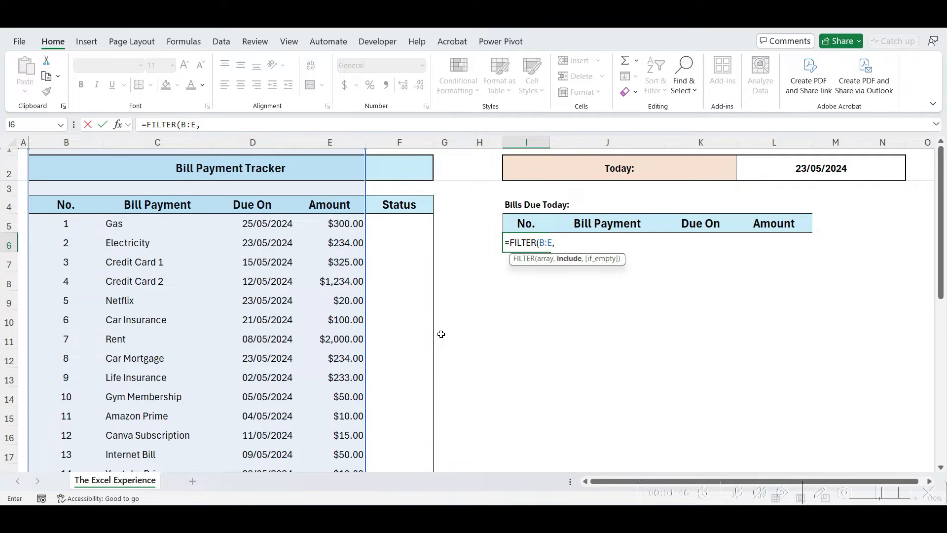
text(()
click(259, 143)
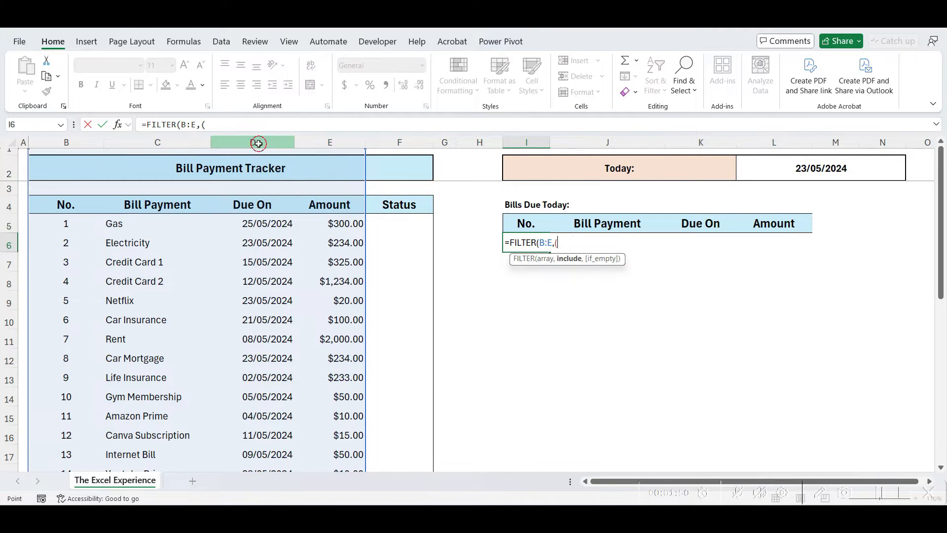
text(=)
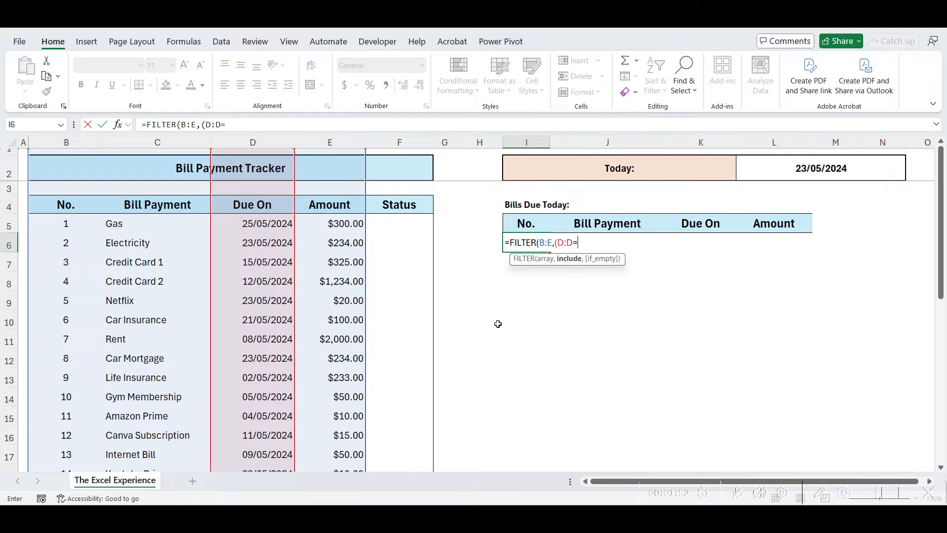
click(807, 177)
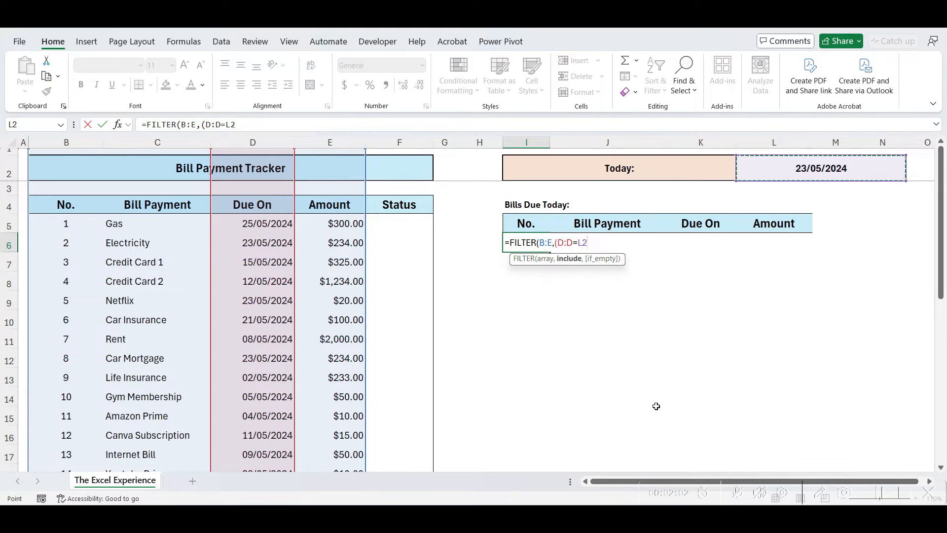
text()*()
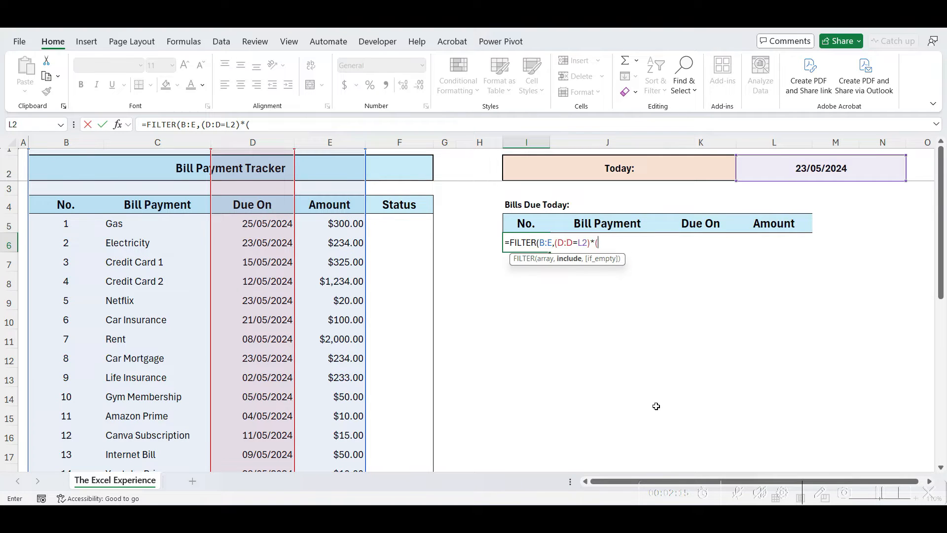
click(413, 141)
text(=)
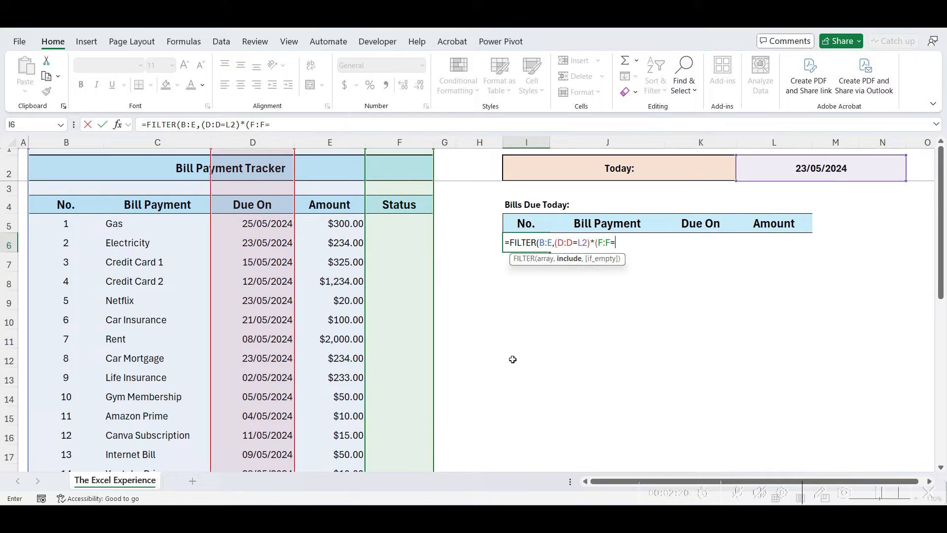
text(")
text()))
key(Return)
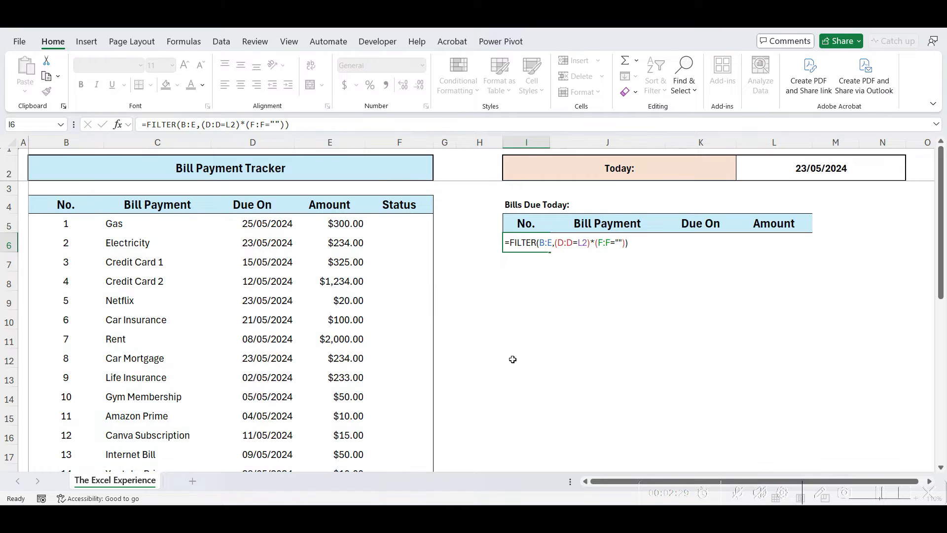
Select the Bills Due Today table area I5:L11 for formatting
click(513, 359)
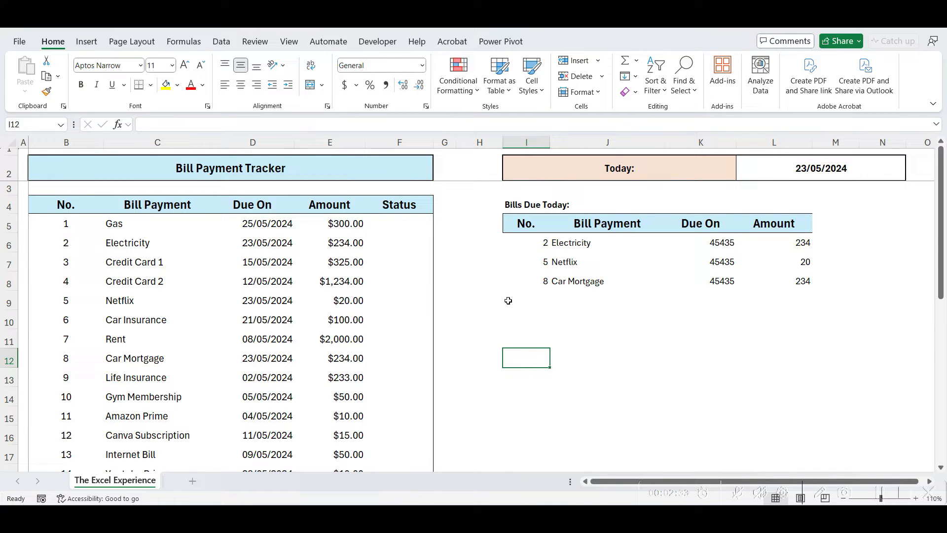
drag(519, 233, 790, 332)
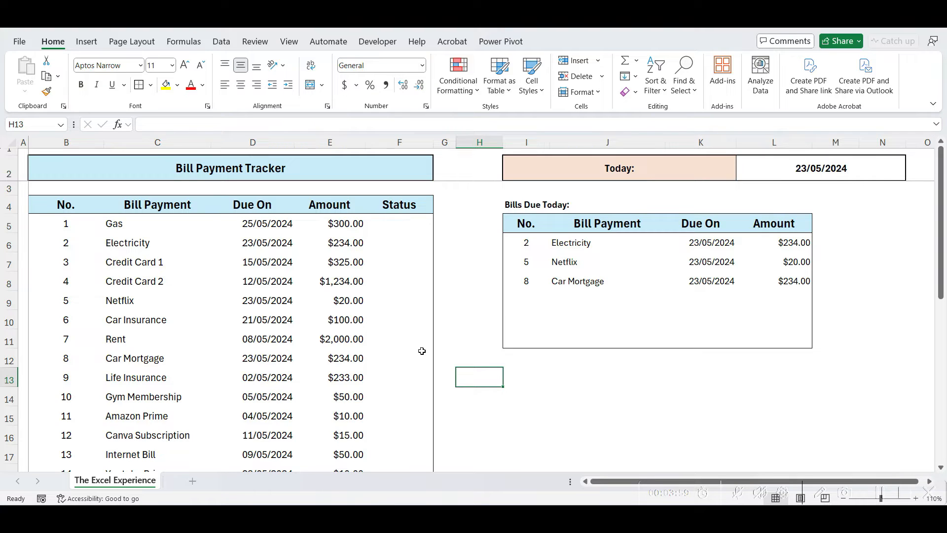
Set the Today cell L2 to the test date 13/05/2024
click(812, 173)
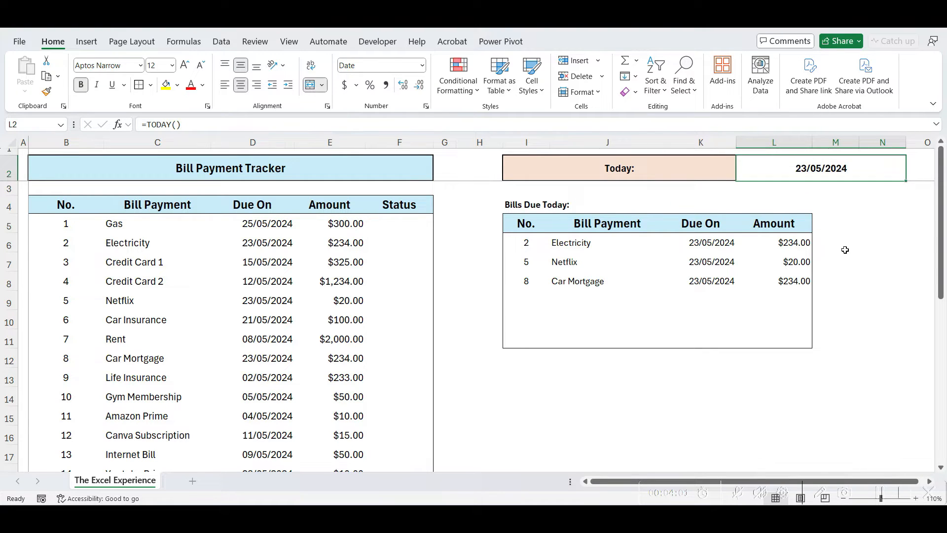
text(13/05/2024)
key(Return)
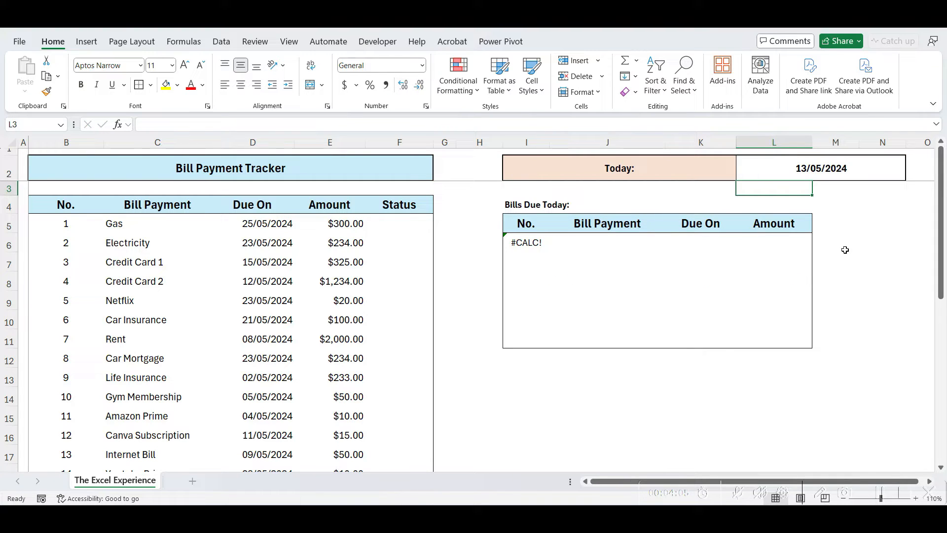
Add "NO DUE TODAY" as the FILTER formula's empty-result fallback in I6
click(525, 243)
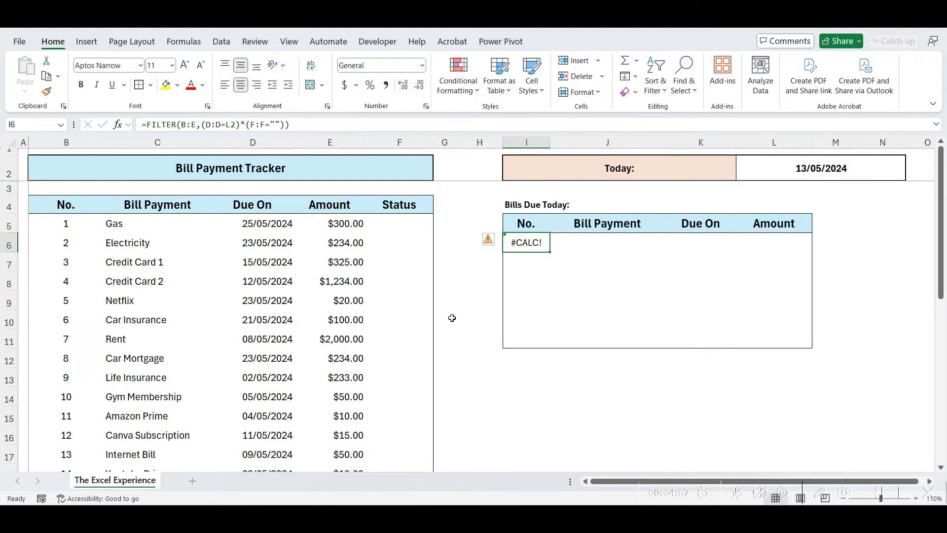
double_click(510, 247)
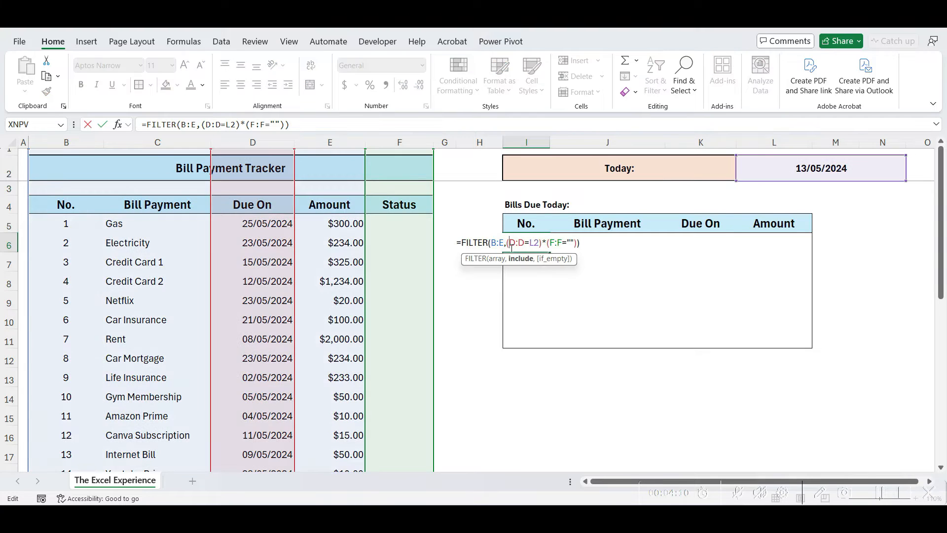
click(576, 243)
text(,")
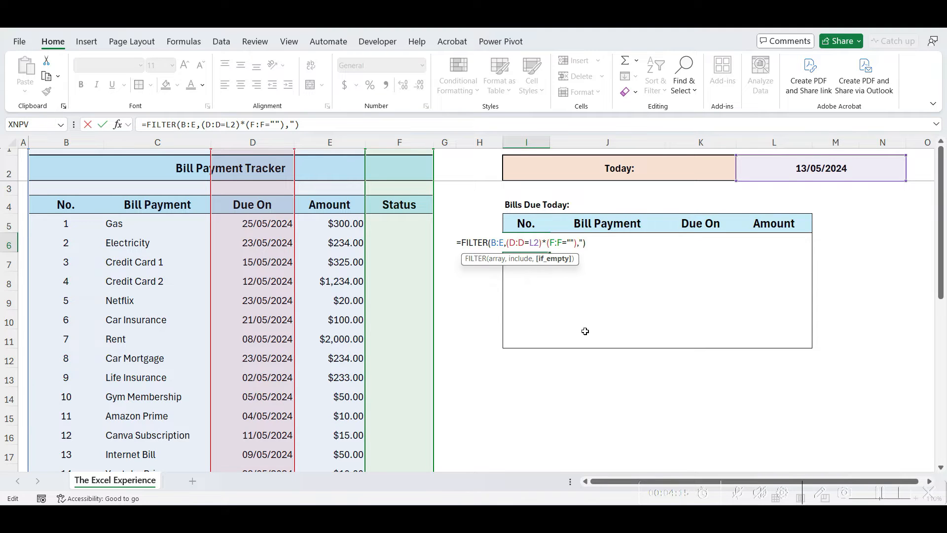
text(NO DUE TODAY)
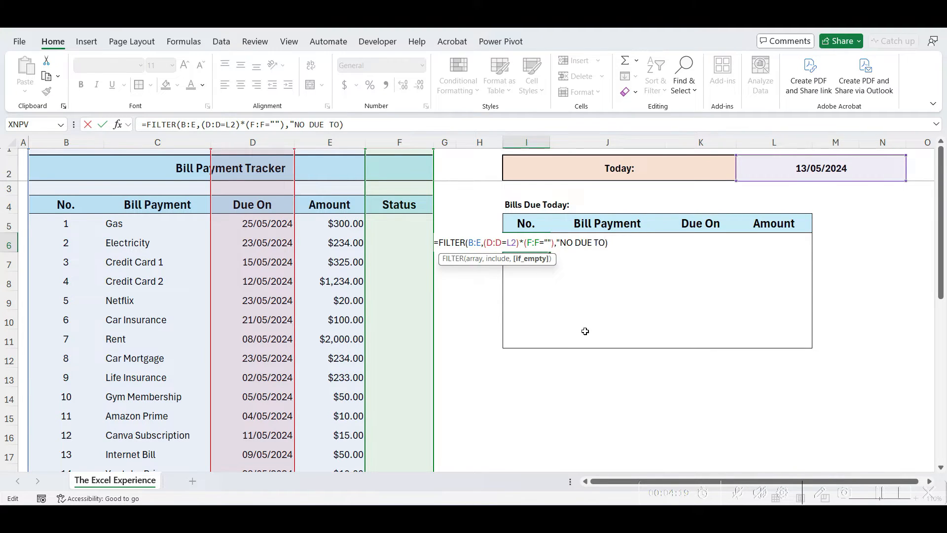
text(")
key(Return)
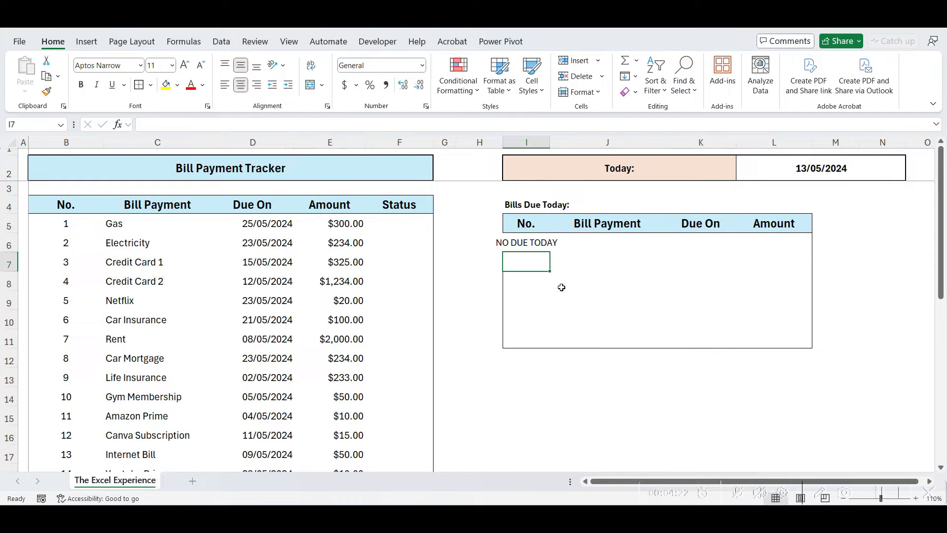
click(539, 247)
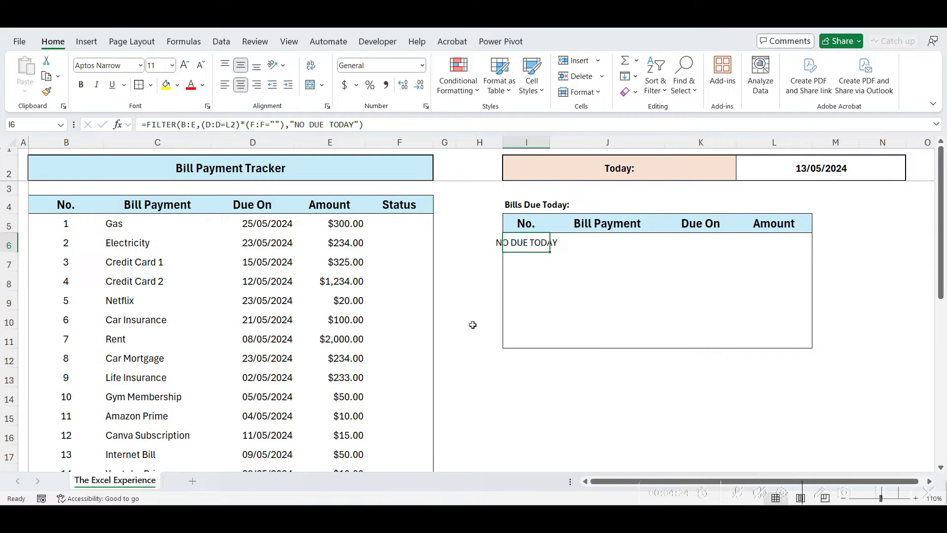
Restore =TODAY() in the Today cell L2
click(796, 169)
text(=)
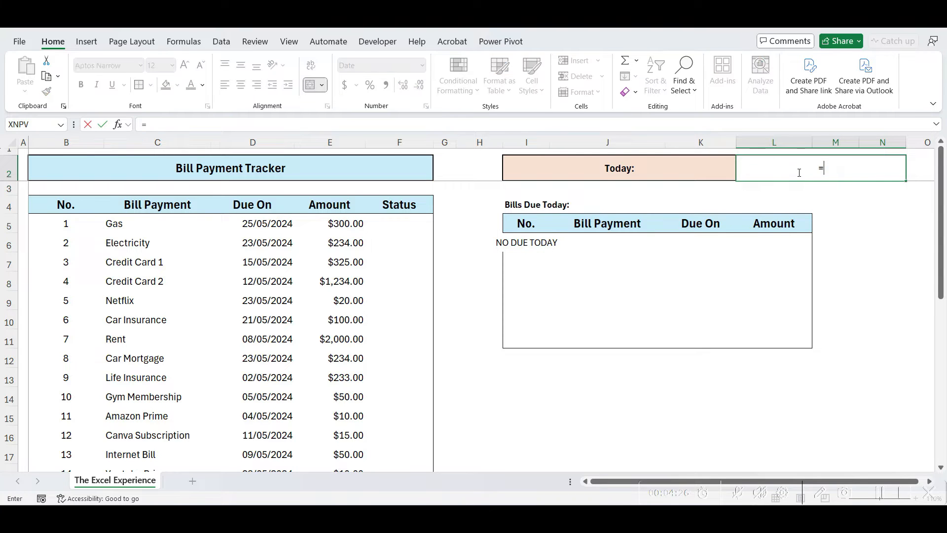
text(TODAY())
key(Return)
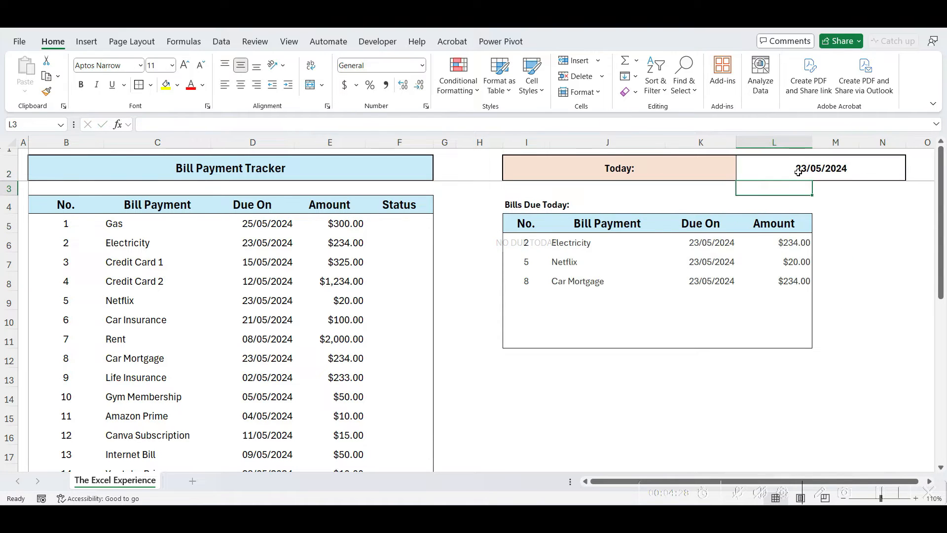
click(850, 281)
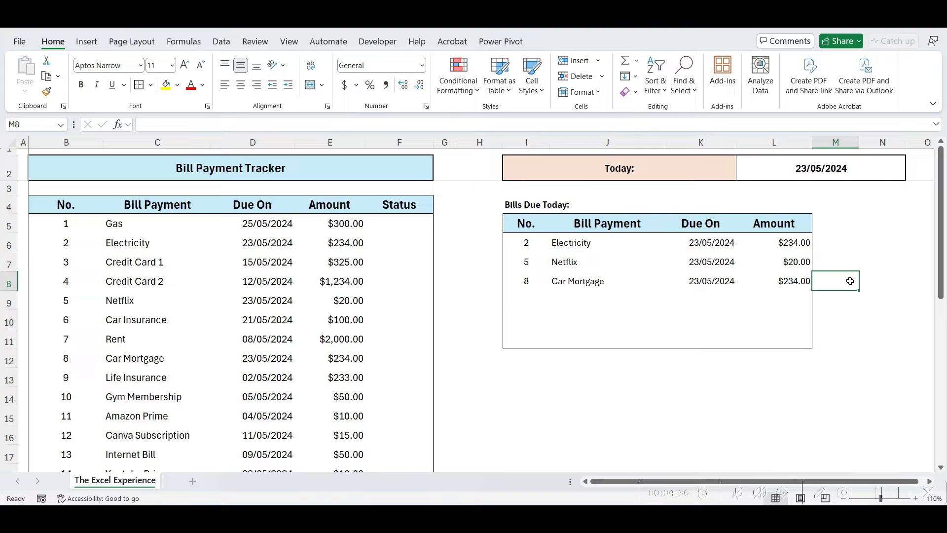
click(524, 205)
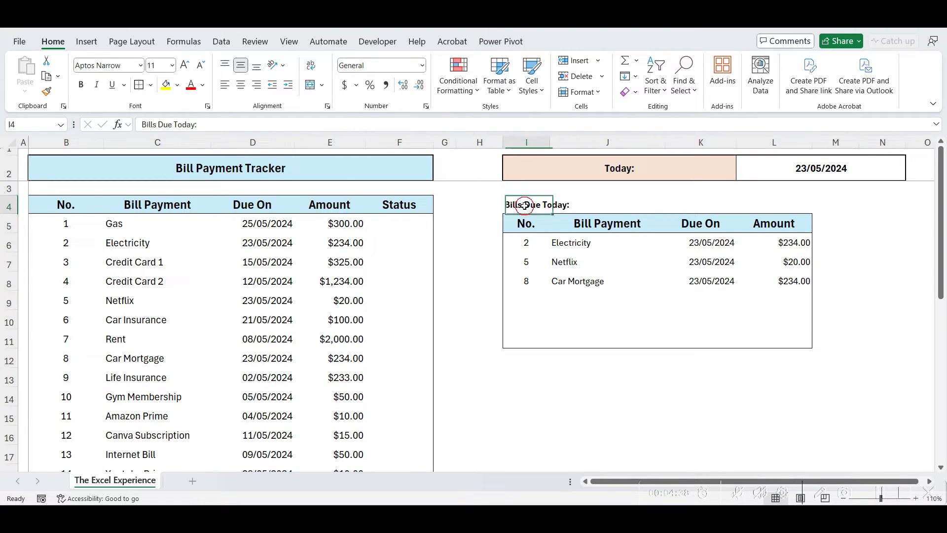
click(393, 124)
key(BackSpace)
key(BackSpace)
key(BackSpace)
key(BackSpace)
key(BackSpace)
key(BackSpace)
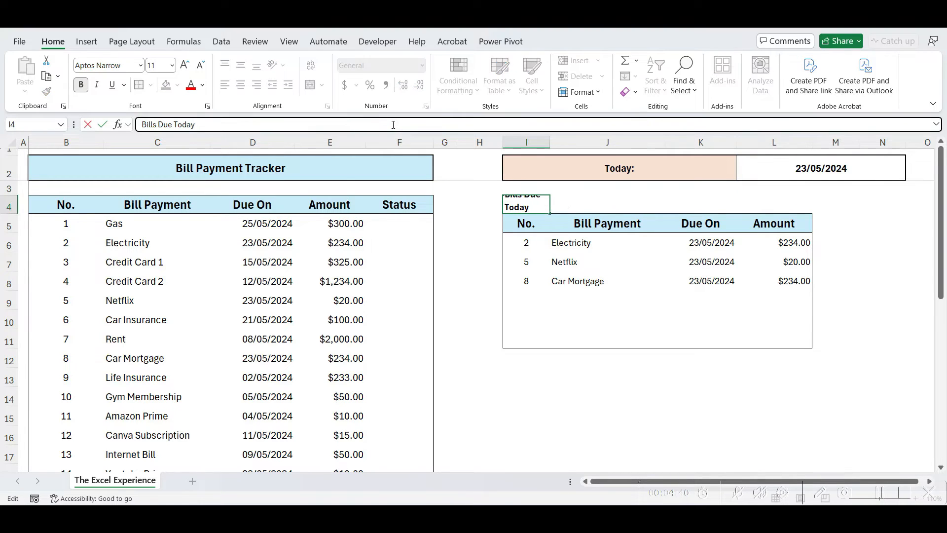
text(after 3)
text( days)
key(Return)
click(526, 243)
double_click(527, 242)
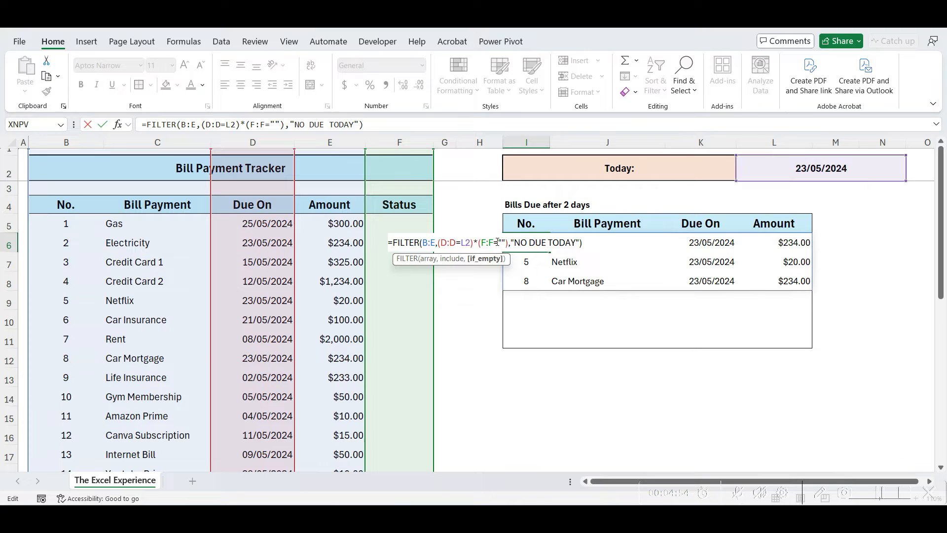
click(472, 242)
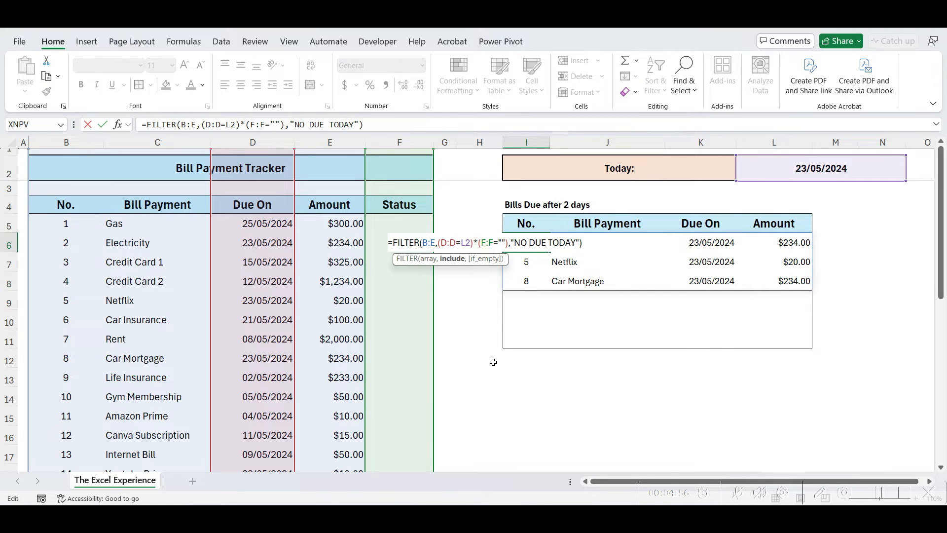
text(+2)
key(Return)
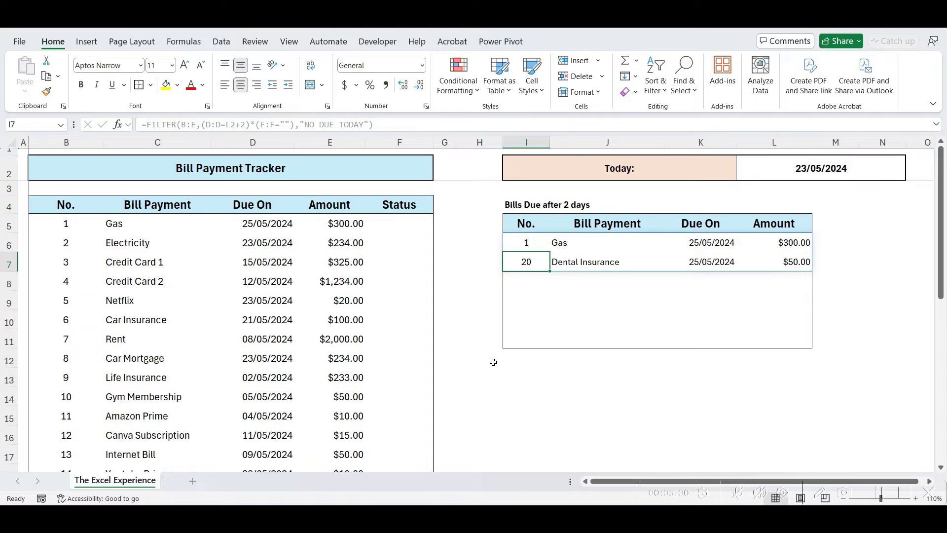
click(695, 242)
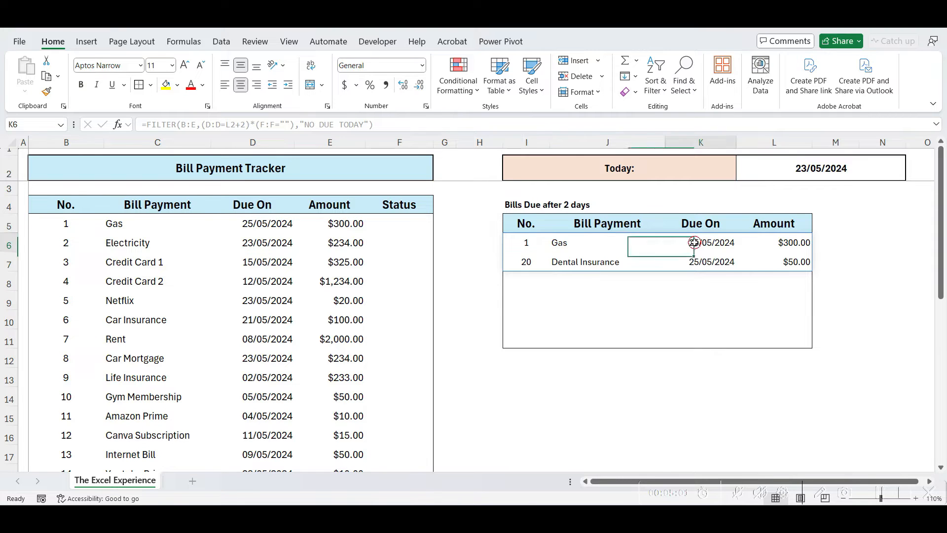
click(695, 333)
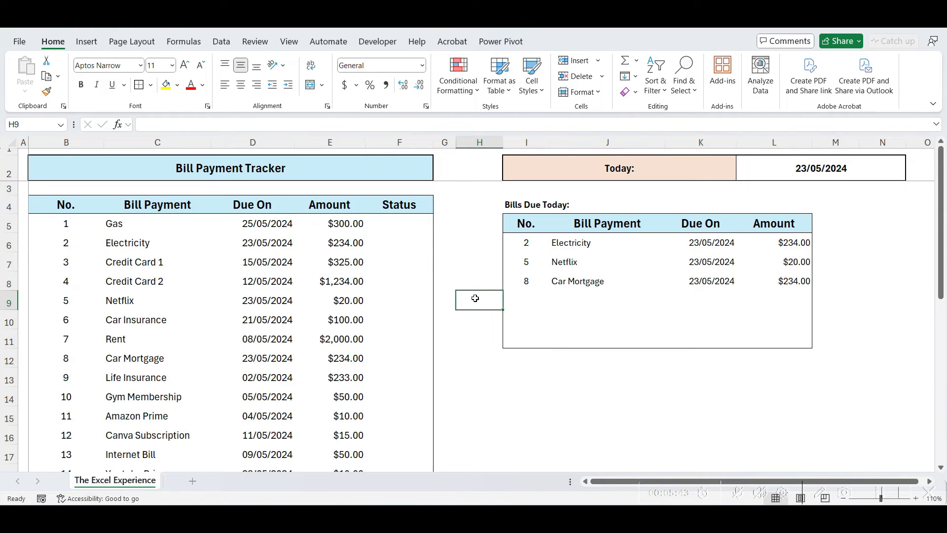
click(409, 228)
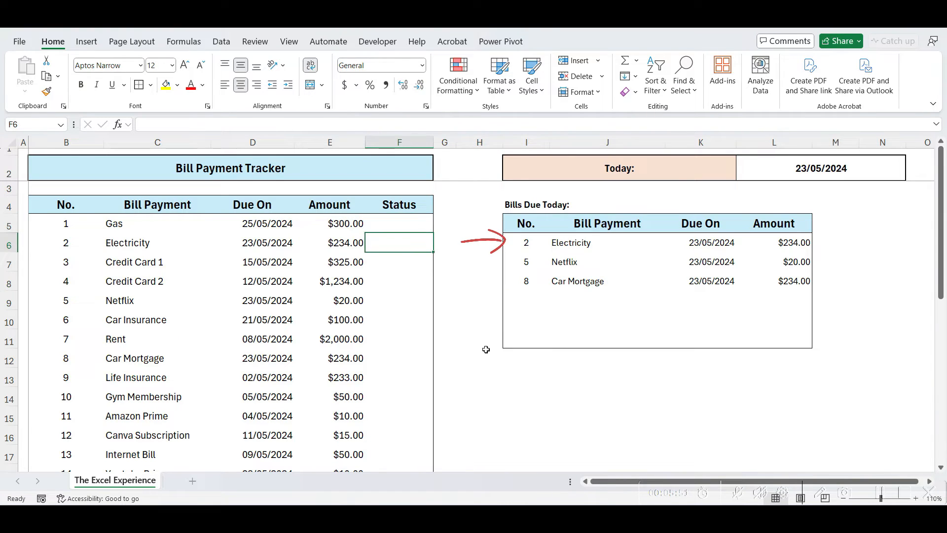
text(Paid)
key(Return)
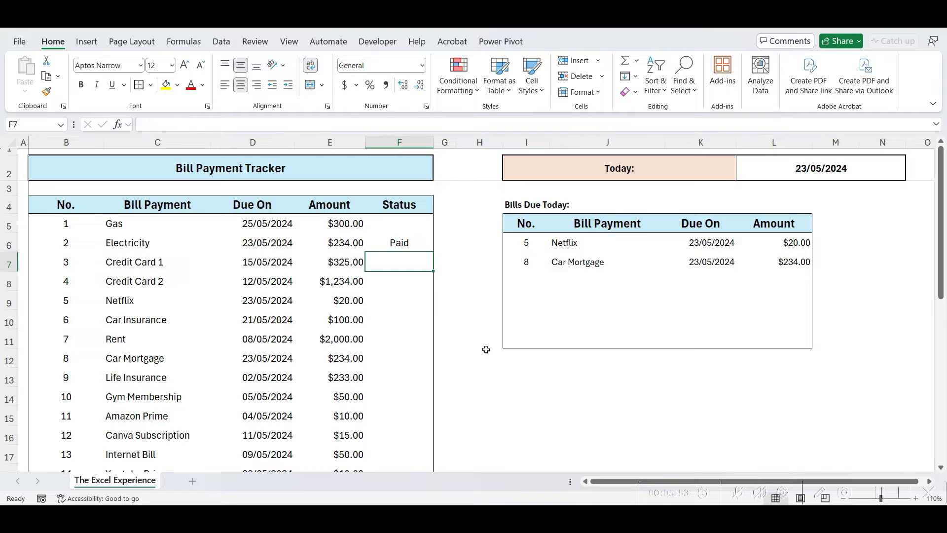
key(Down)
key(Down)
key(Down)
key(Down)
key(Down)
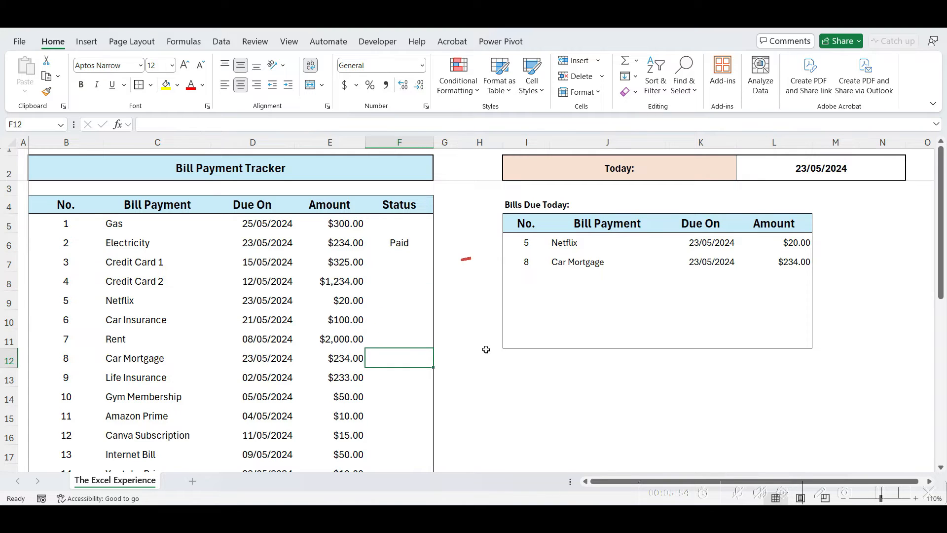
text(Paid)
key(Return)
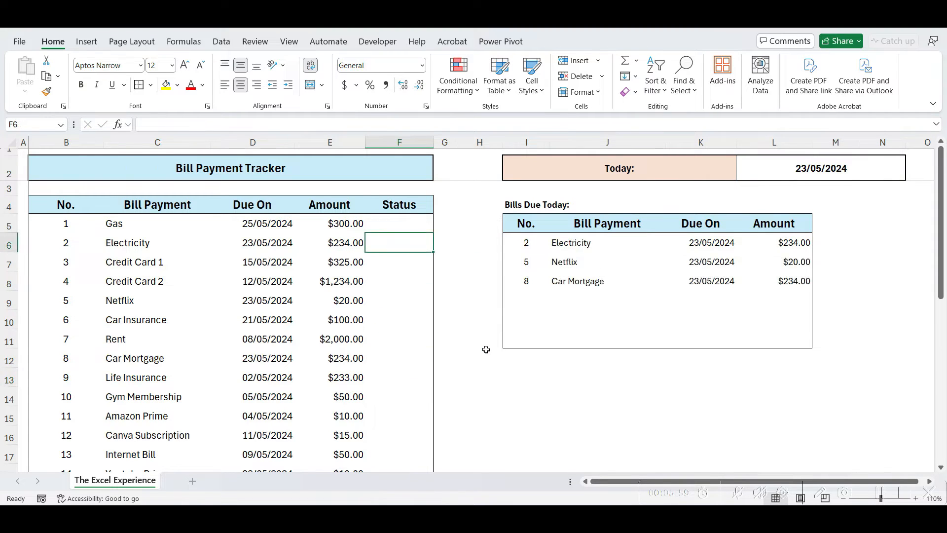
click(486, 350)
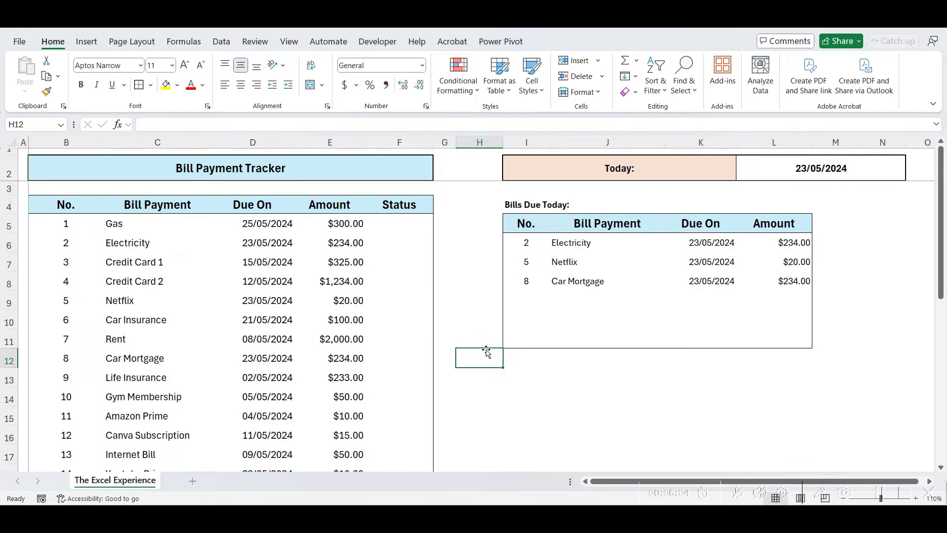
click(524, 379)
Add a bold 'Overdue Bill' label in I13
text(Overdue Bills:)
key(Return)
key(Up)
key(ctrl+b)
click(460, 454)
Copy the header row B4:E4 into I14:L14
drag(42, 211, 362, 207)
key(ctrl+c)
click(526, 389)
key(ctrl+v)
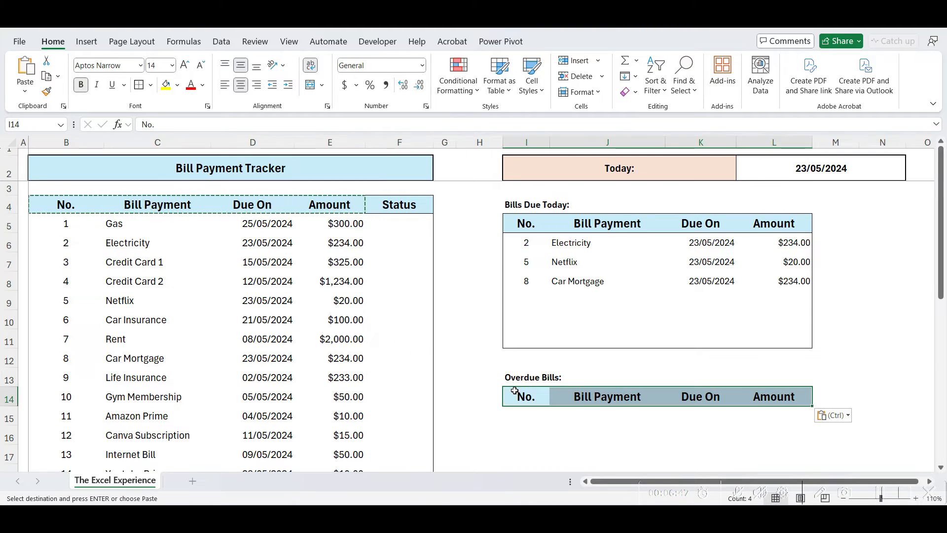
Start a =FILTER( formula in I15
click(483, 412)
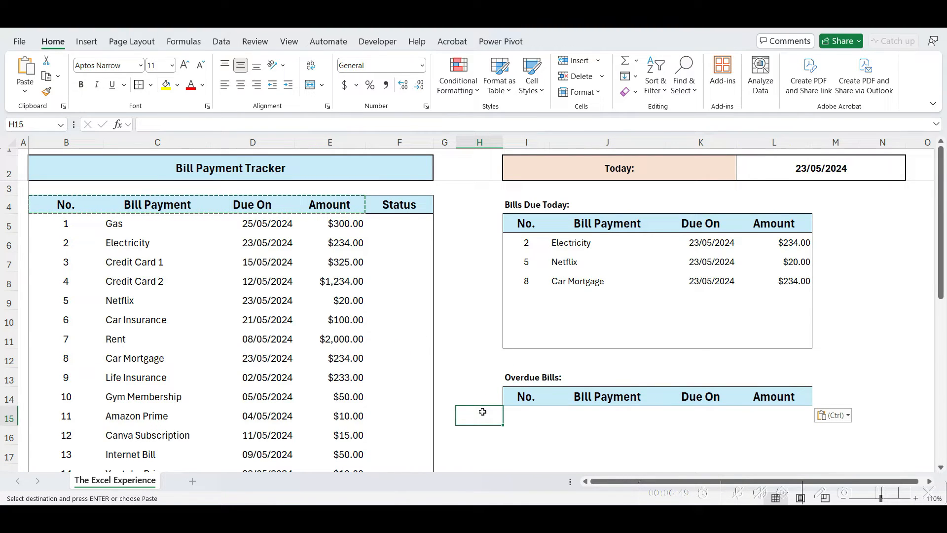
key(Right)
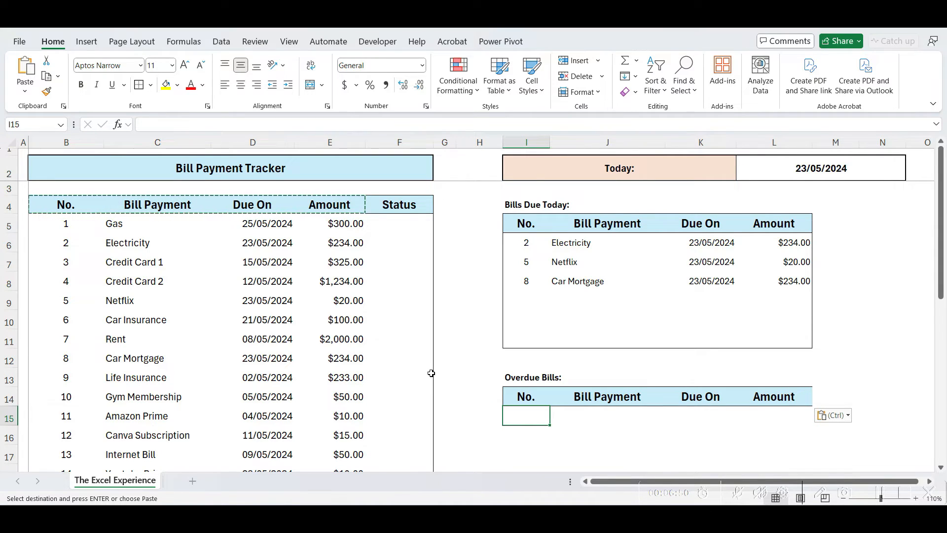
text(=FILTER()
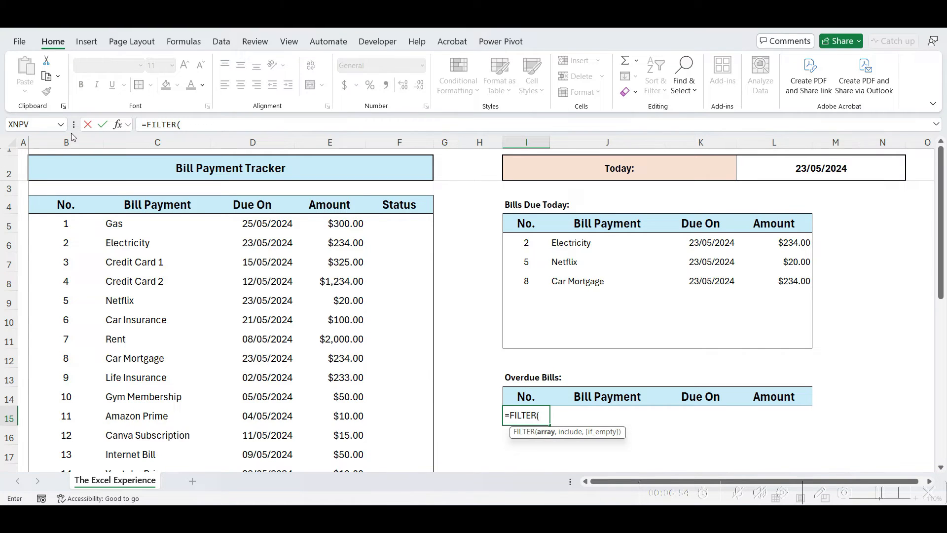
Complete =FILTER(B:E,(D:D<>"")*(D:D<L2)*(F:F=""),"NO OVERDUE") in I15
drag(66, 143, 315, 144)
text(,()
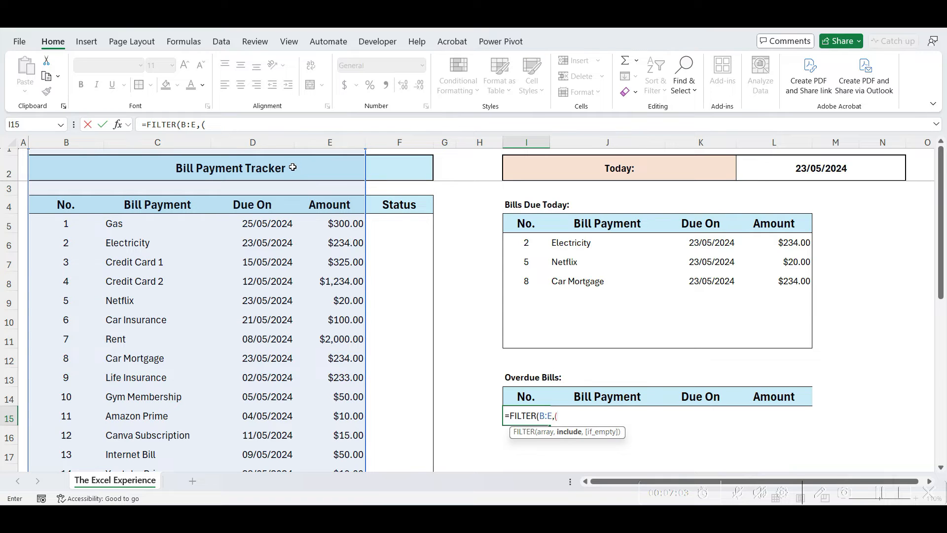
click(262, 142)
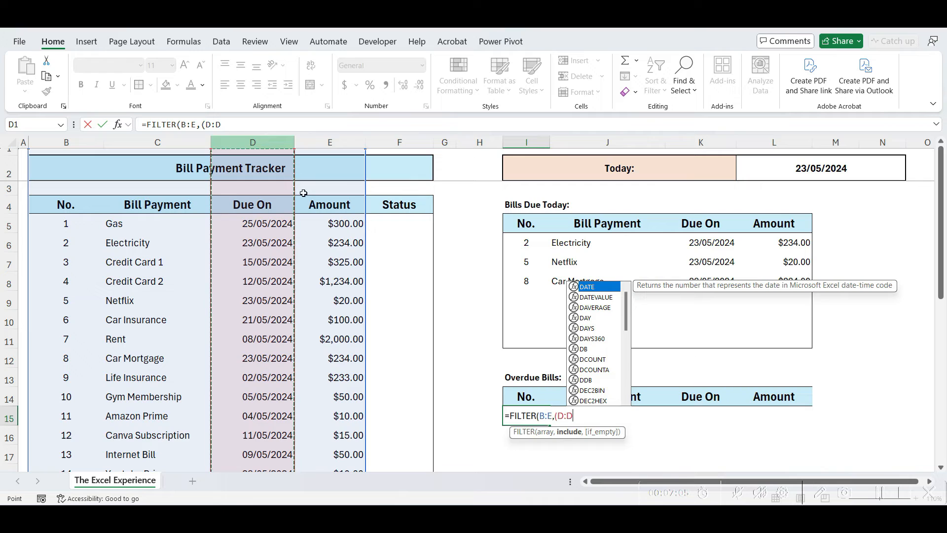
text(<>)
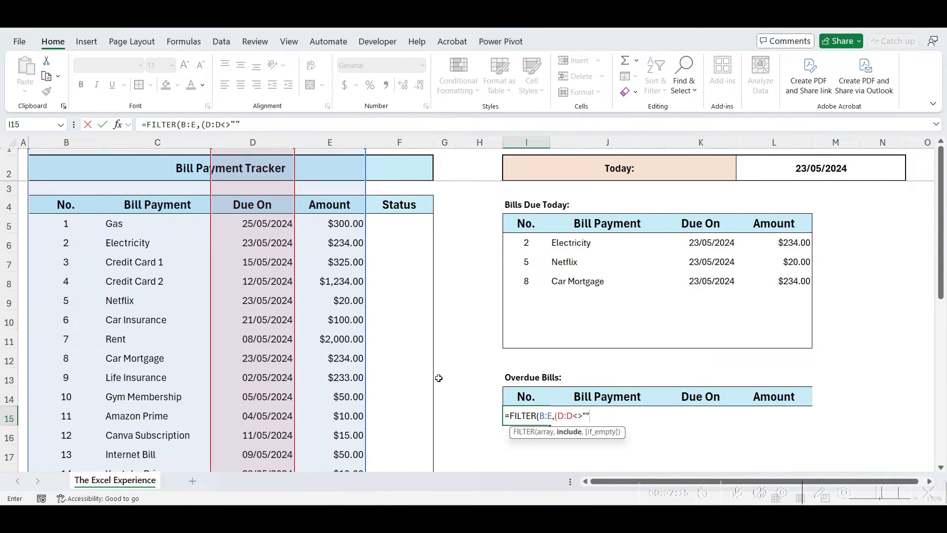
text("")*()
click(262, 140)
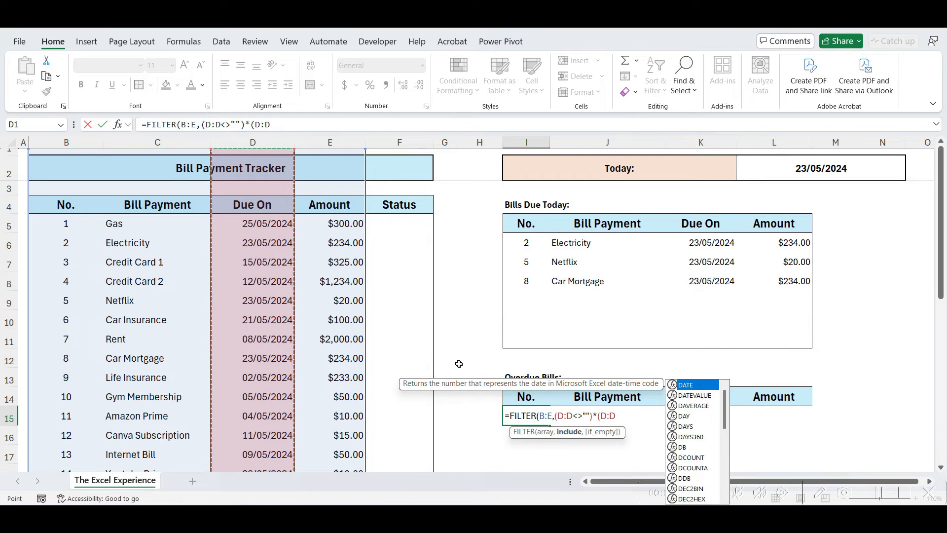
text(<)
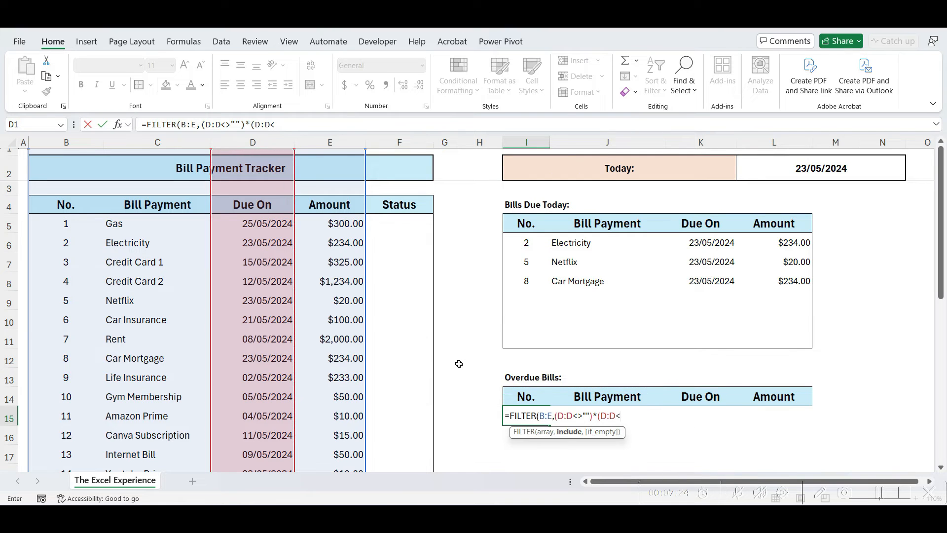
click(803, 168)
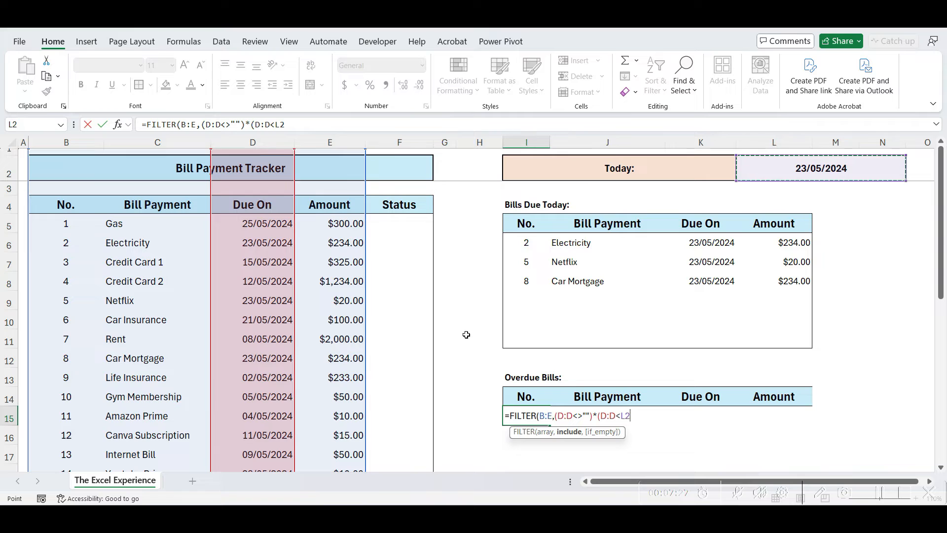
text()*)
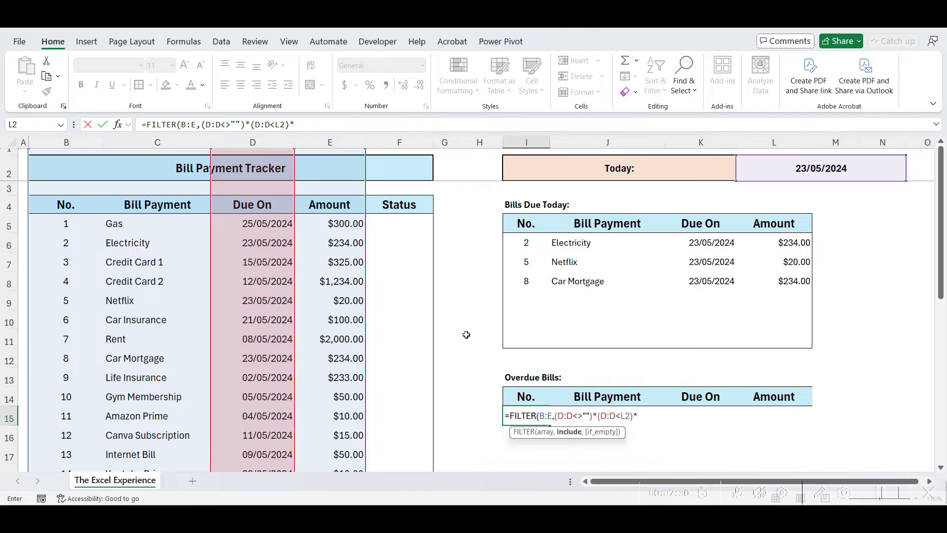
text(()
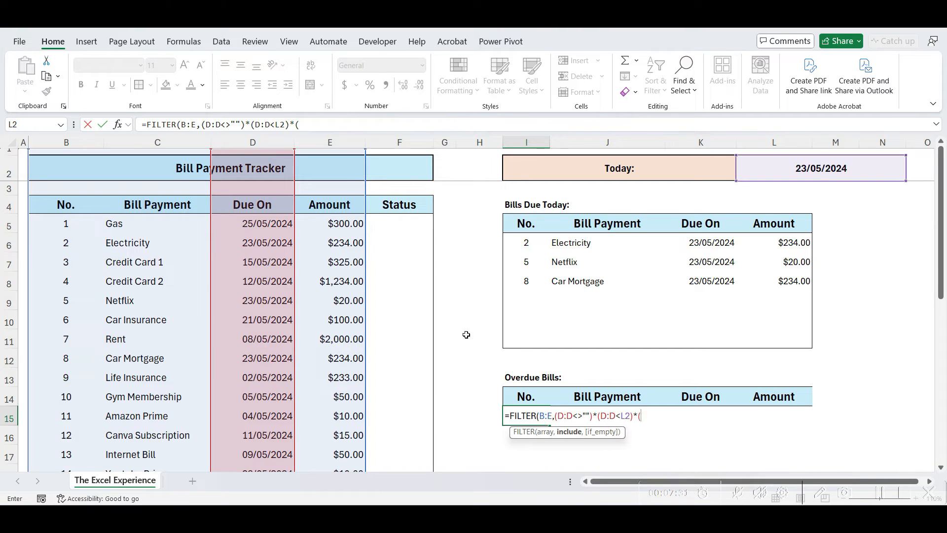
click(414, 141)
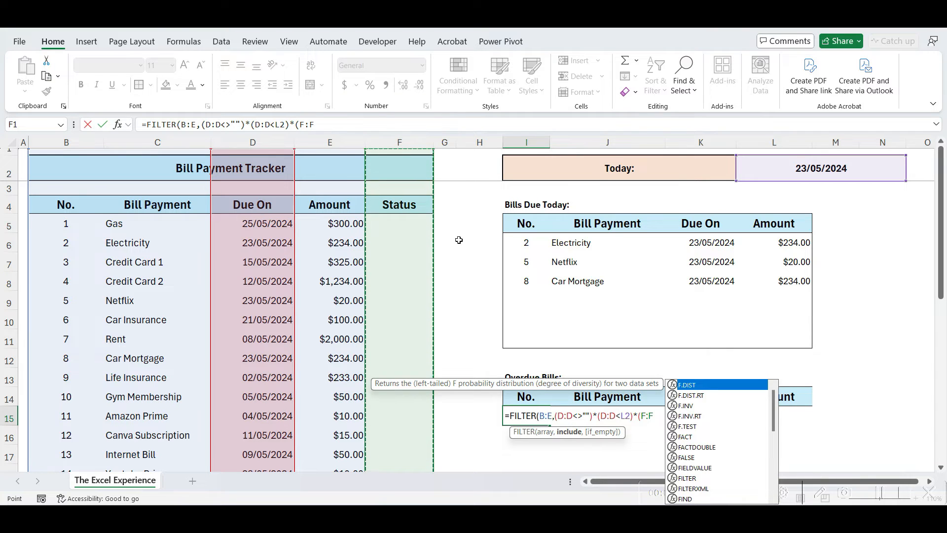
text(=)
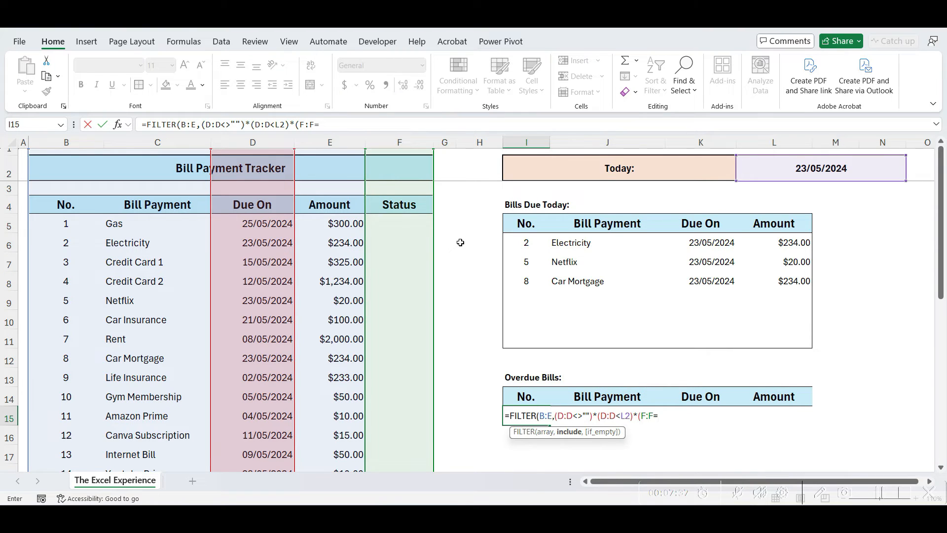
text("")
text(),"NO OVERDUE)
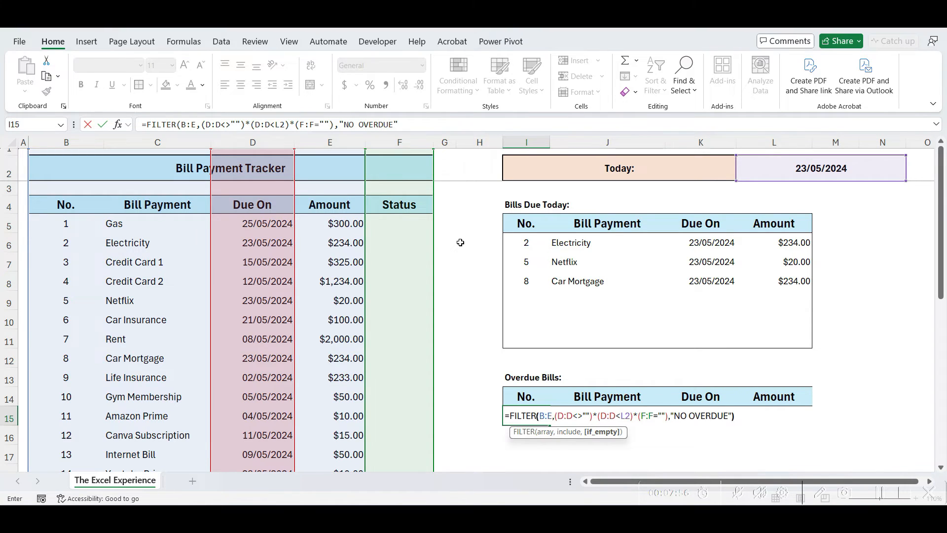
key(Return)
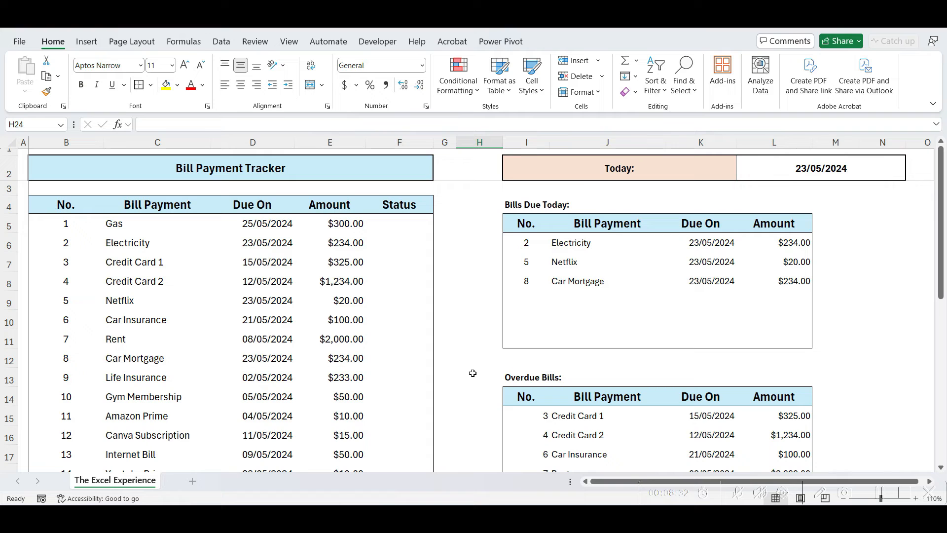
Reselect the overdue formula cell I15
click(473, 373)
scroll(472, 374, down, 1)
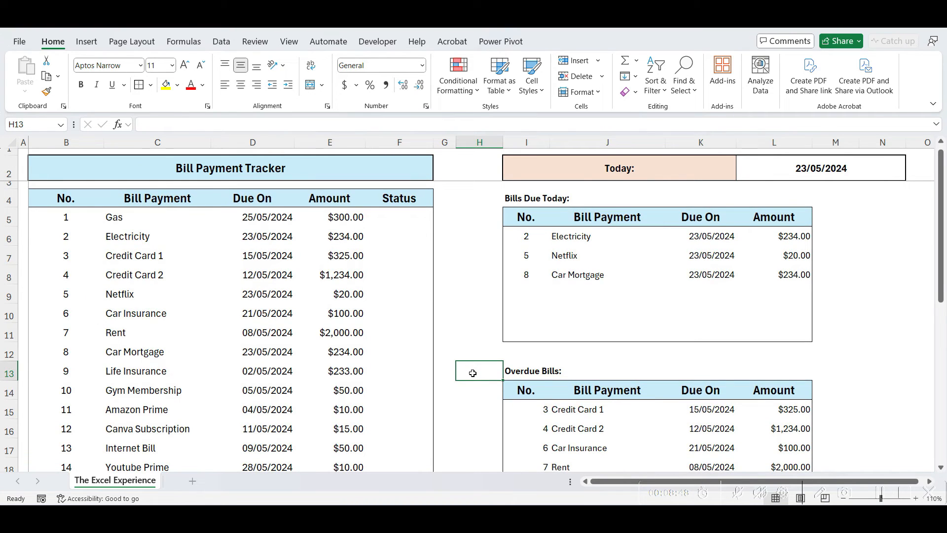
scroll(473, 374, down, 2)
click(522, 320)
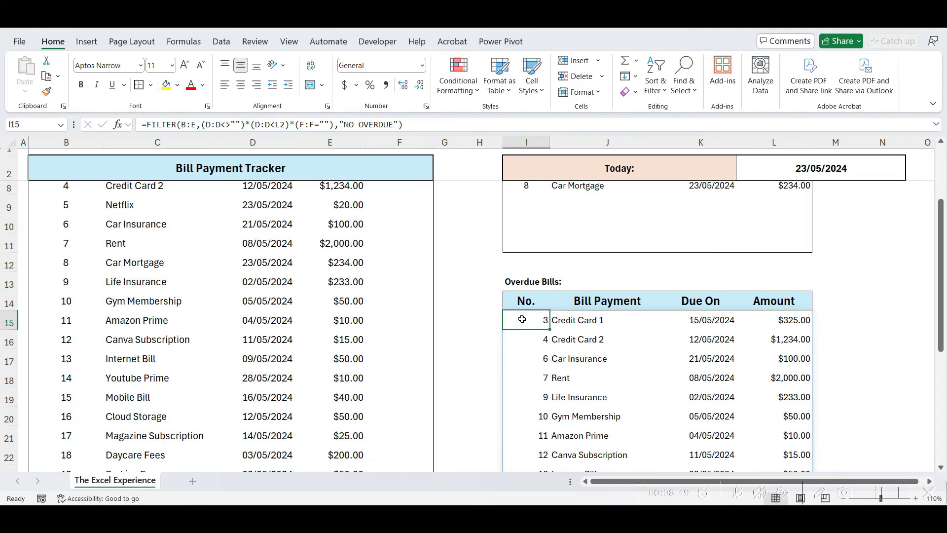
Wrap the I15 formula as =SORT(FILTER(...),3,1) to sort by due date ascending
double_click(522, 319)
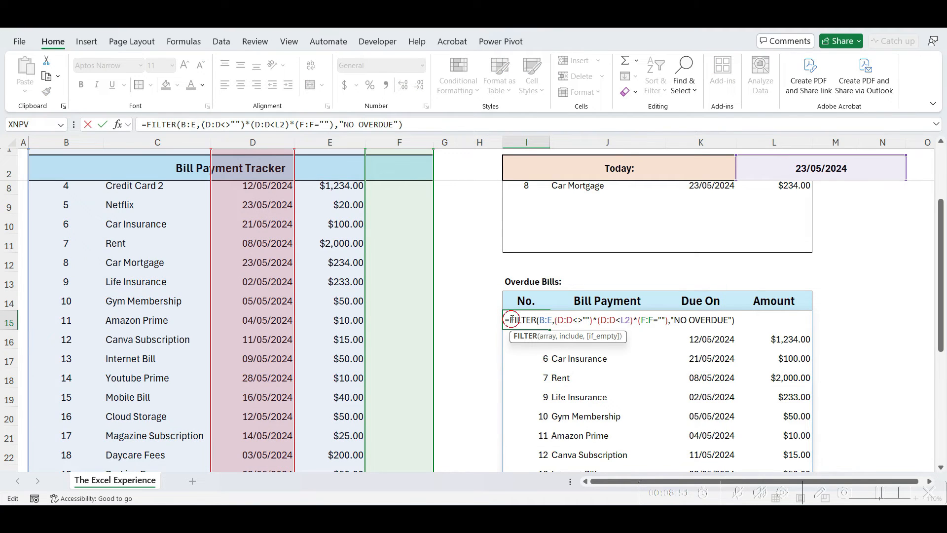
text(SORT()
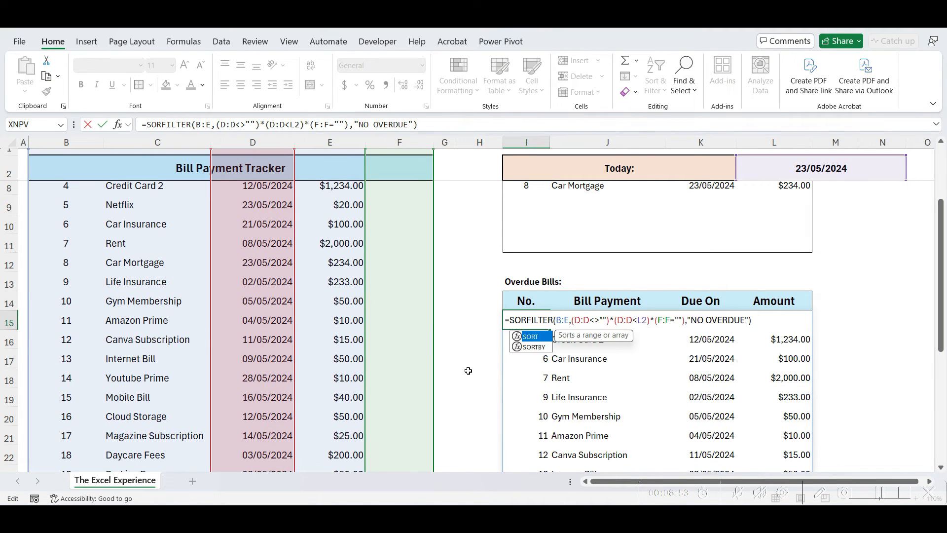
click(765, 325)
text(,)
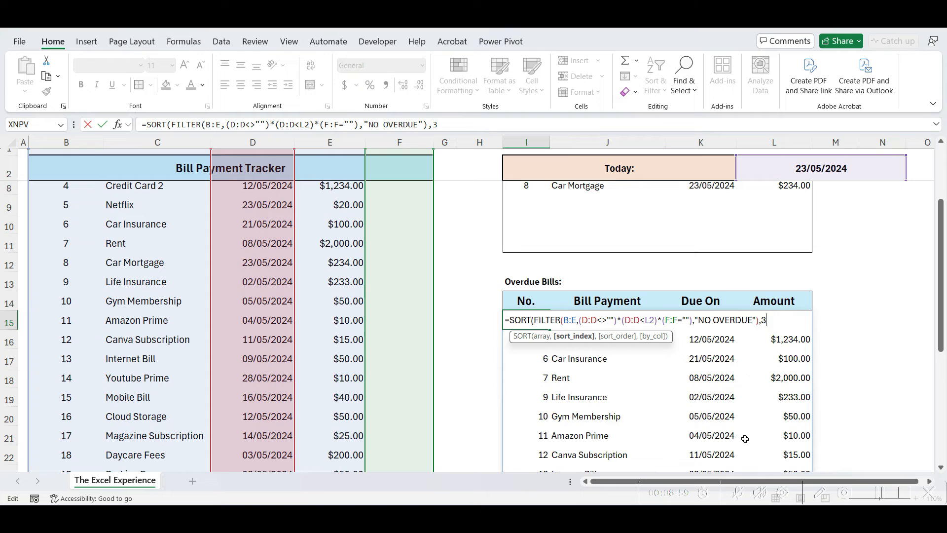
text(3,)
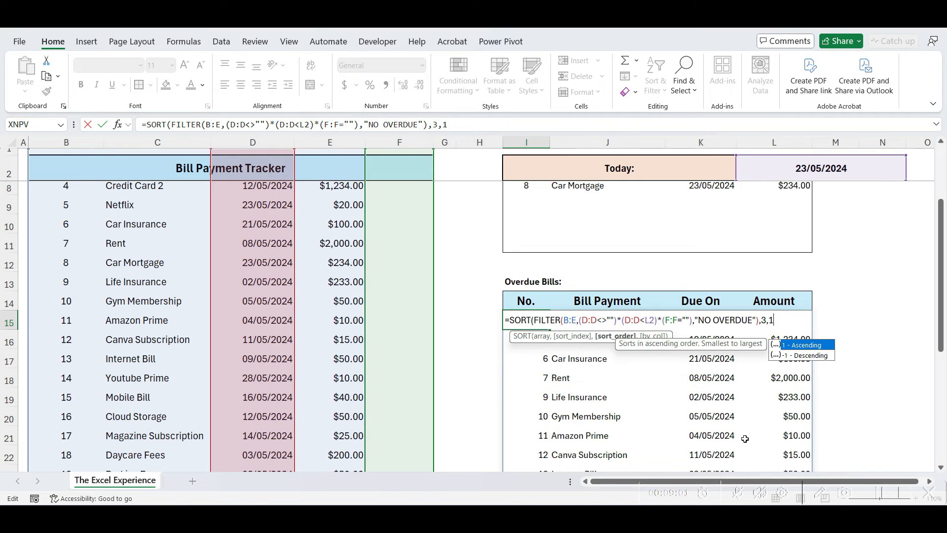
text(1))
key(Return)
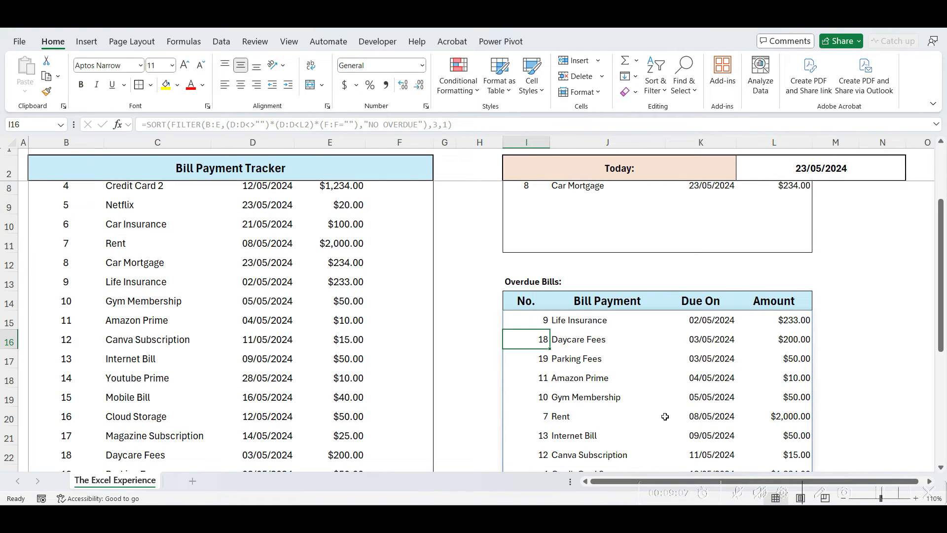
Enter PAID in the Status cells for Amazon Prime, Internet Bill, Mobile Bill and Cloud Storage
click(465, 341)
click(408, 322)
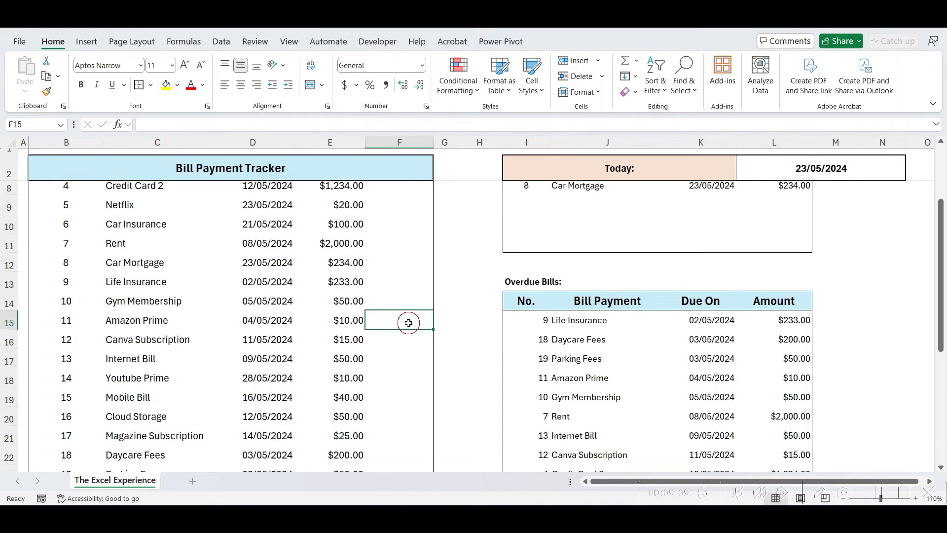
text(PAID)
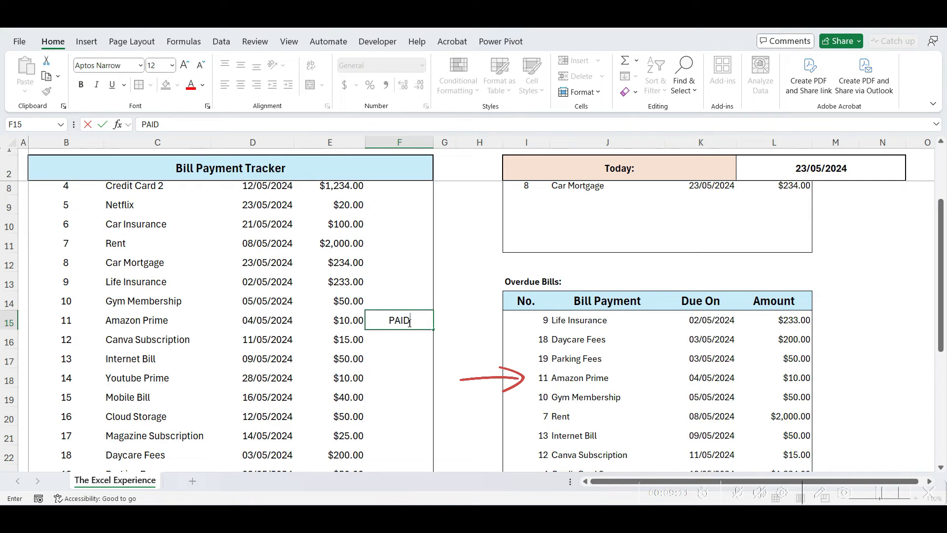
key(Return)
key(Return)
text(PAID)
key(ctrl+Return)
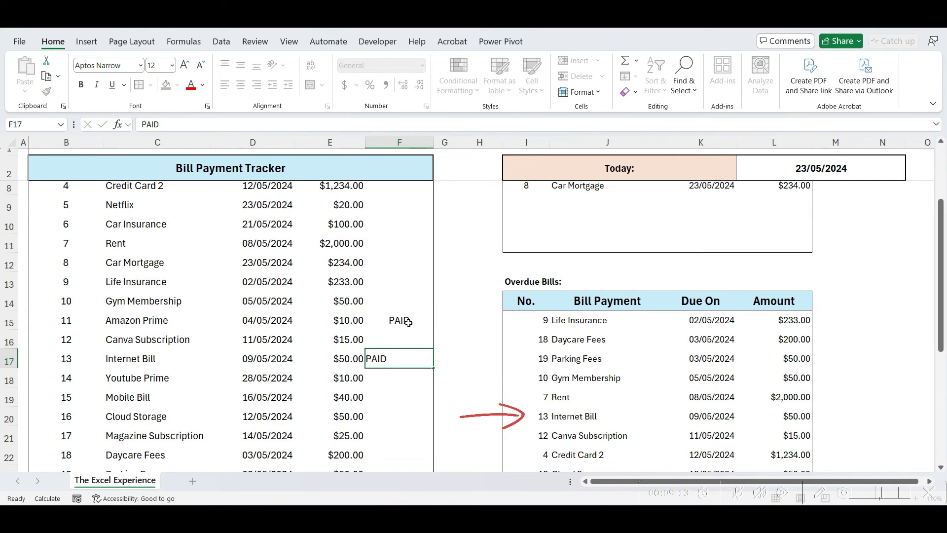
key(Return)
key(Return)
text(PAID)
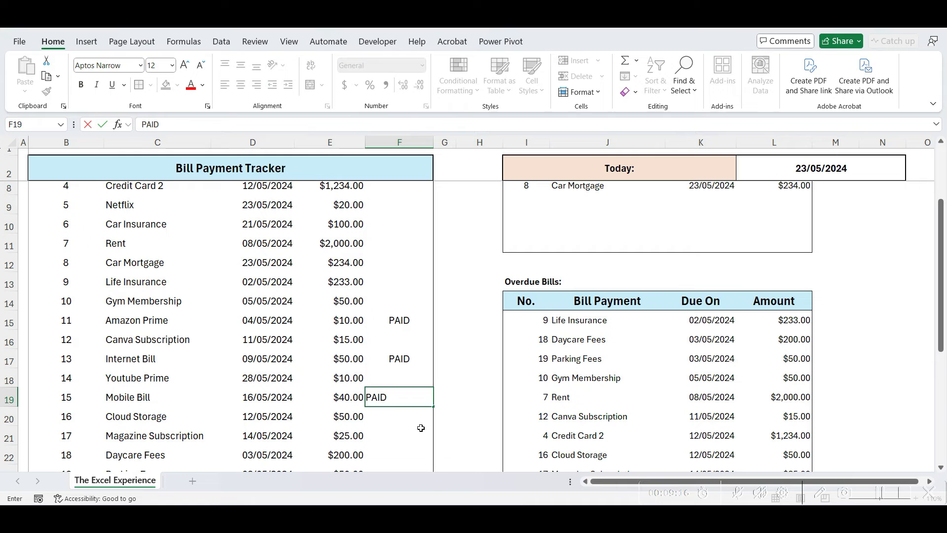
key(Return)
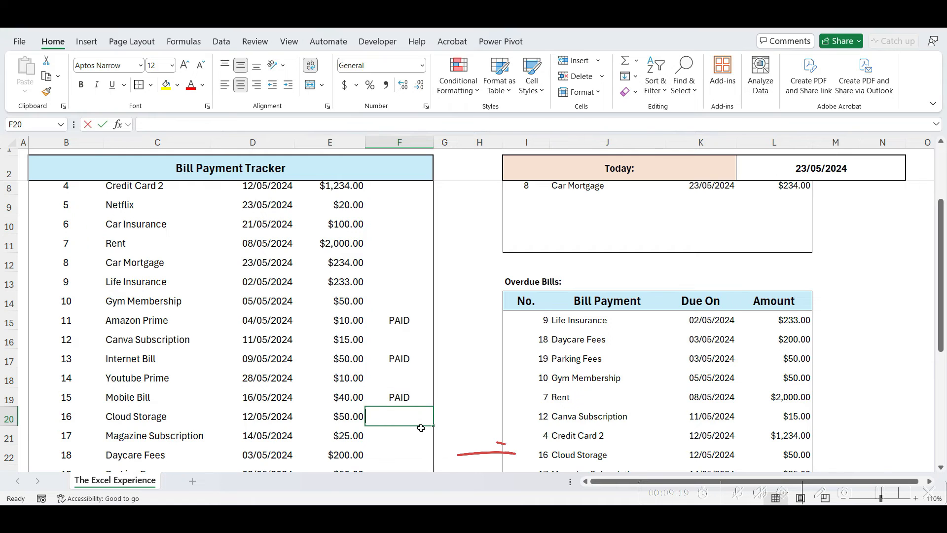
text(PAID)
key(Return)
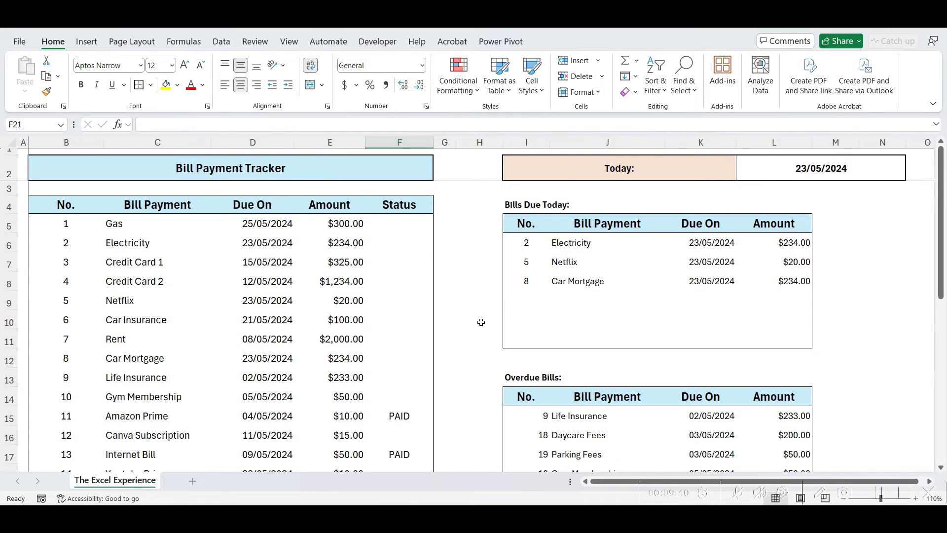
Select the bill table and start a new formula-based conditional formatting rule
click(60, 230)
key(ctrl+a)
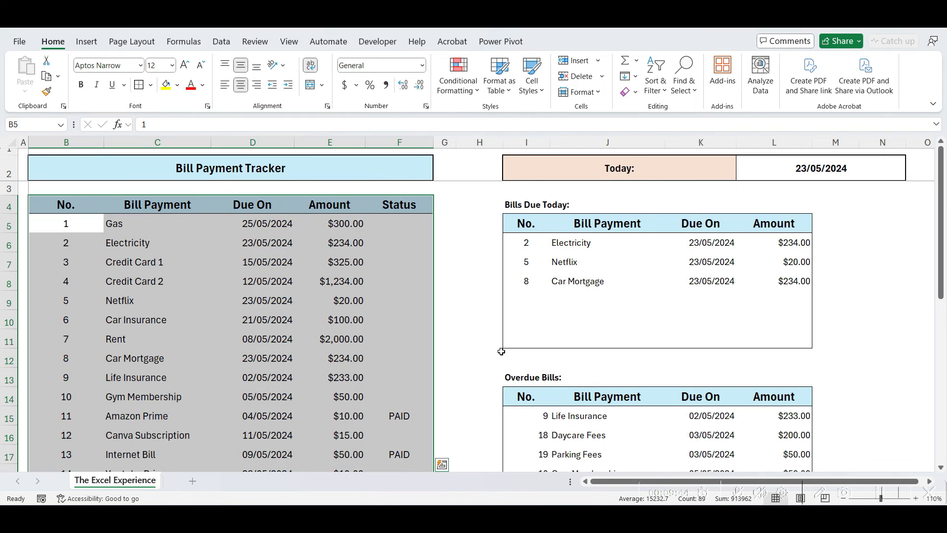
click(472, 93)
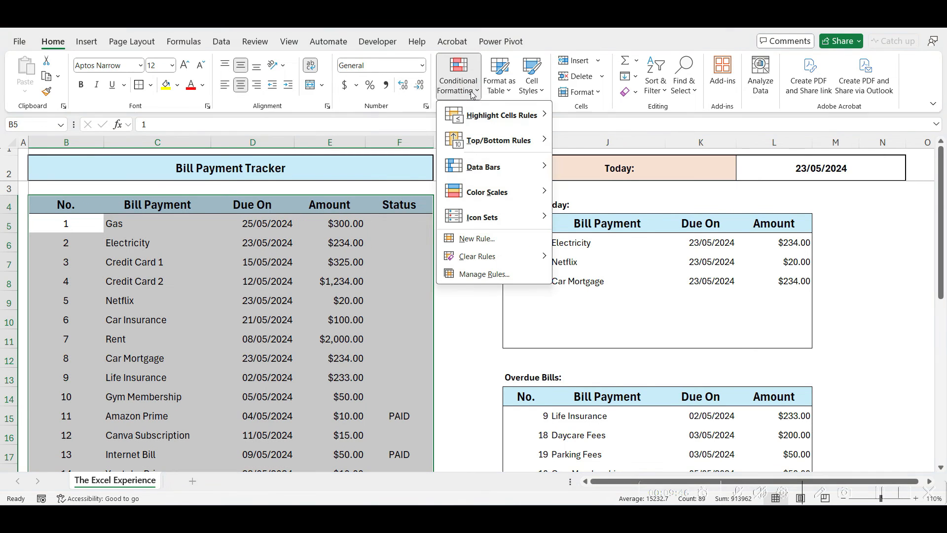
click(481, 239)
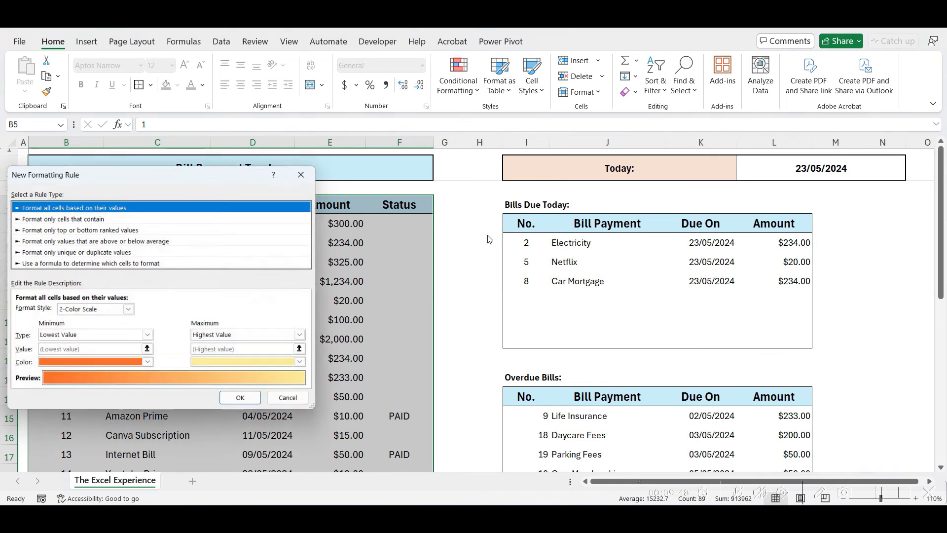
drag(168, 177, 461, 158)
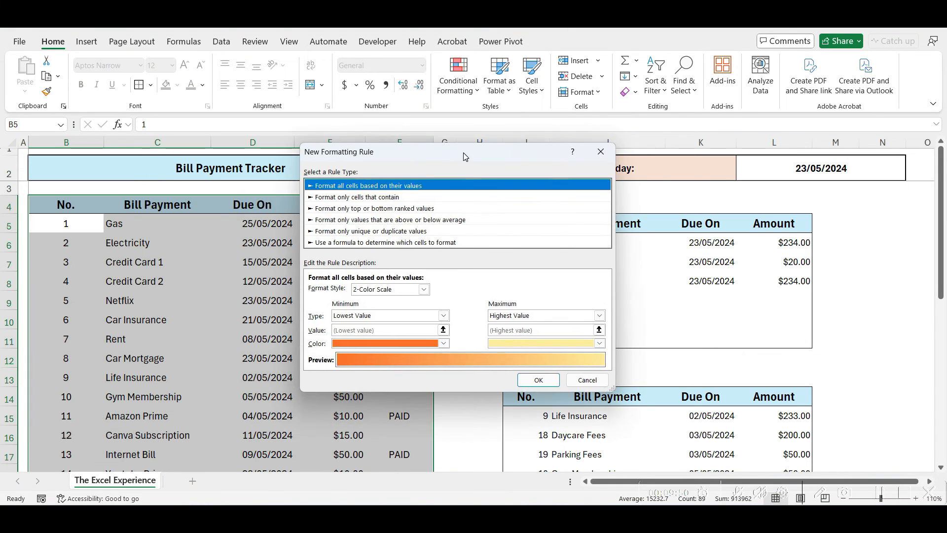
click(403, 243)
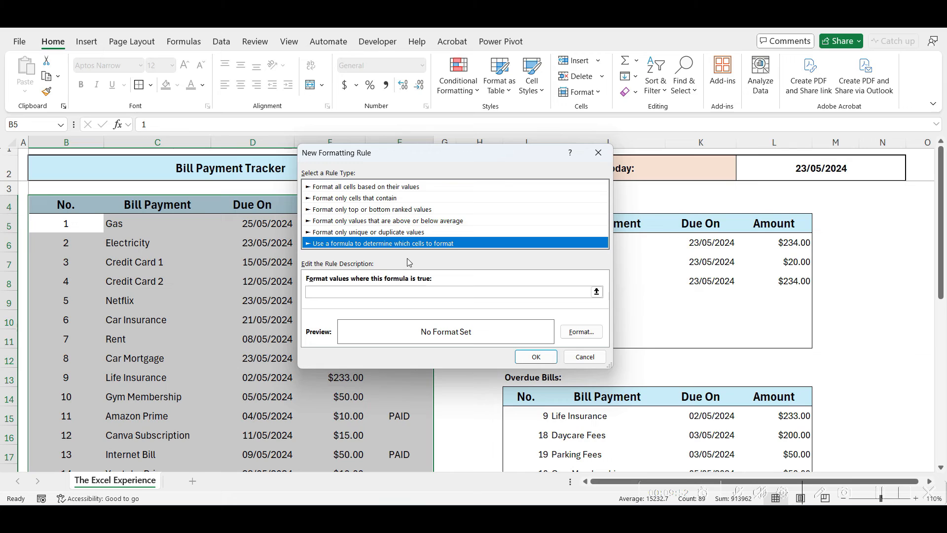
Enter the rule condition =$F5="PAID" referencing the Status cell
click(350, 294)
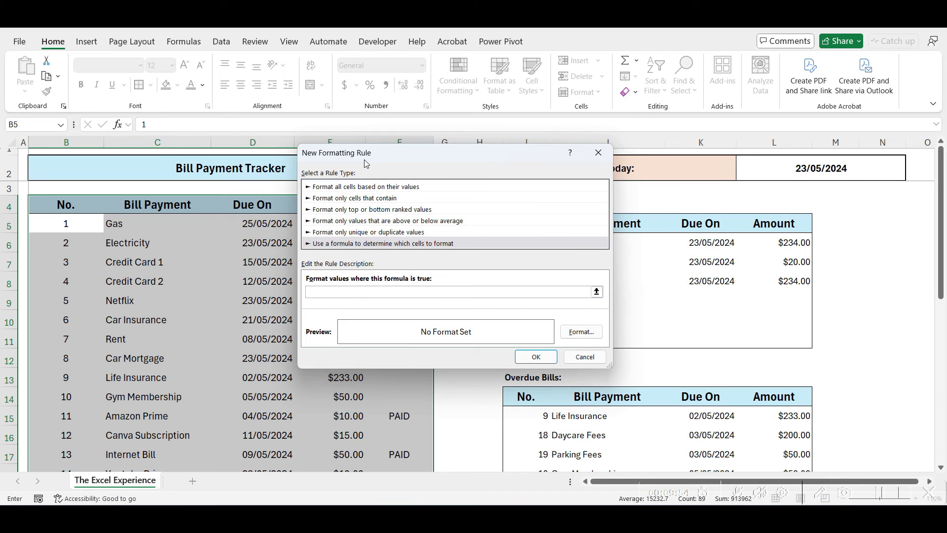
drag(366, 158, 552, 154)
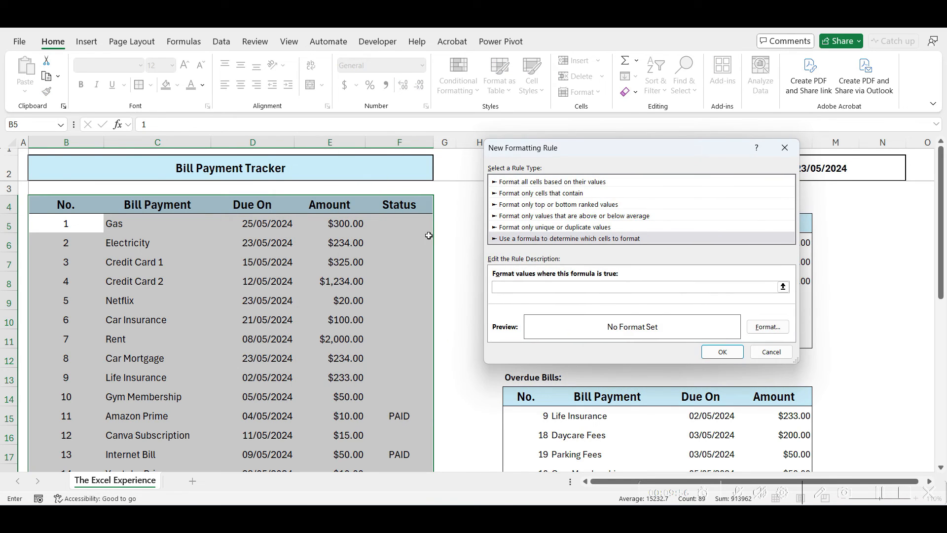
click(413, 222)
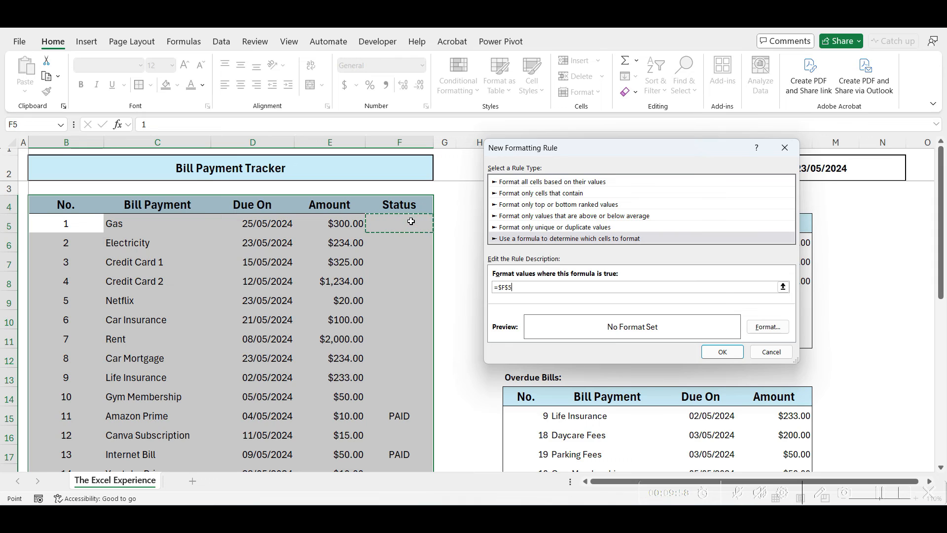
click(509, 288)
key(BackSpace)
text(="pAI)
text(PA)
Give the PAID rule a light grey, struck-through font and apply it to the table
click(768, 327)
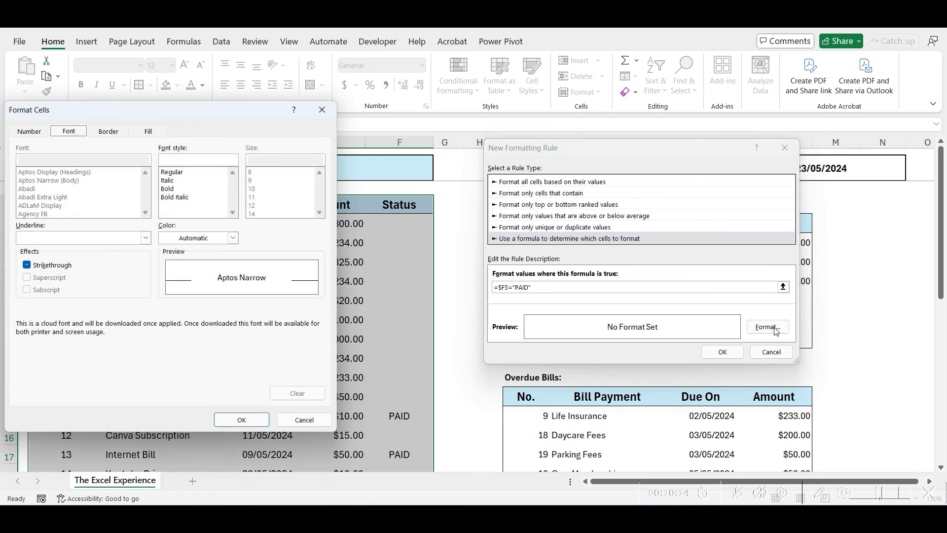
drag(252, 127, 352, 132)
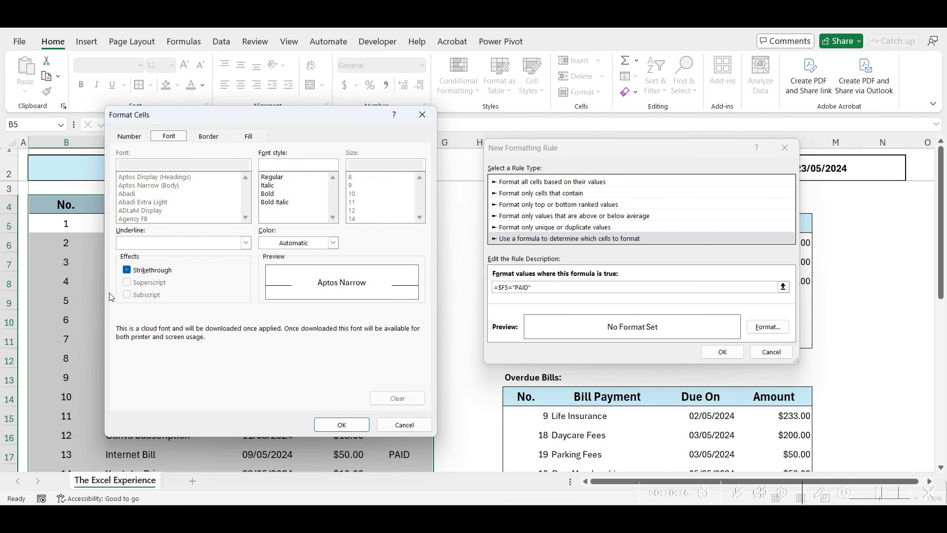
click(127, 270)
click(333, 243)
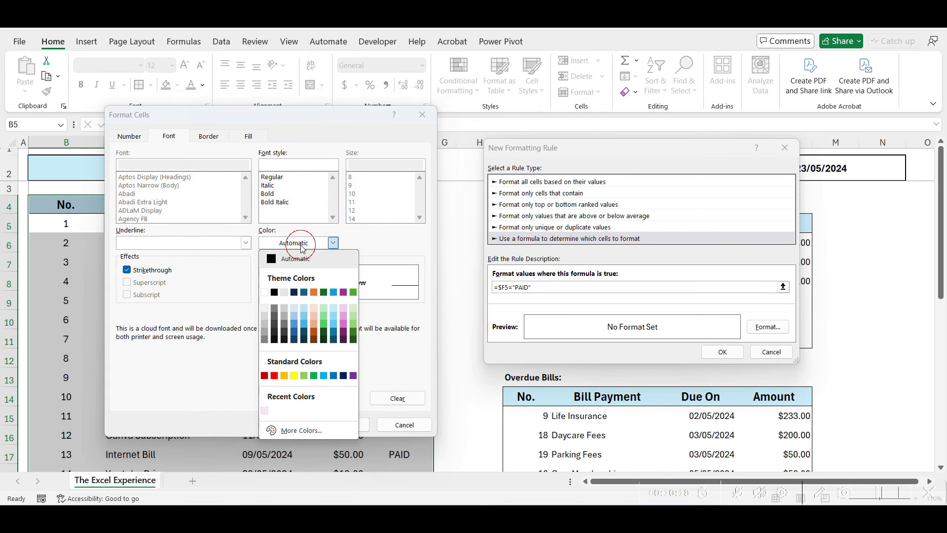
click(265, 324)
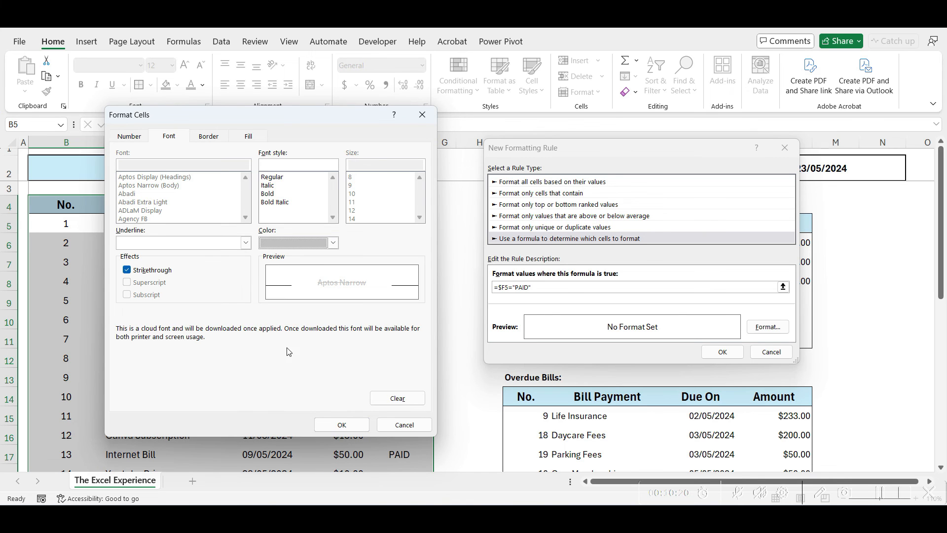
click(337, 422)
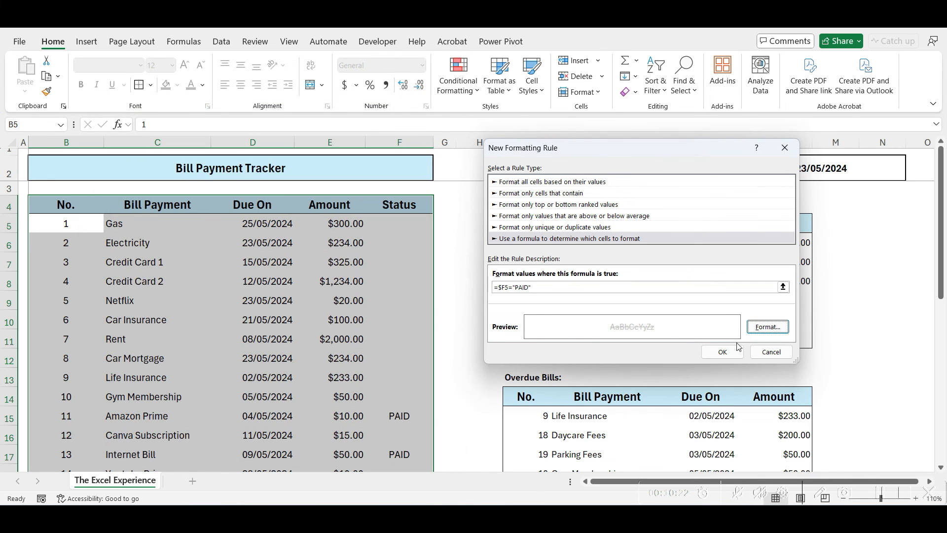
click(722, 352)
Mark Credit Card 2, Car Insurance and Car Mortgage as PAID in the status column
click(481, 392)
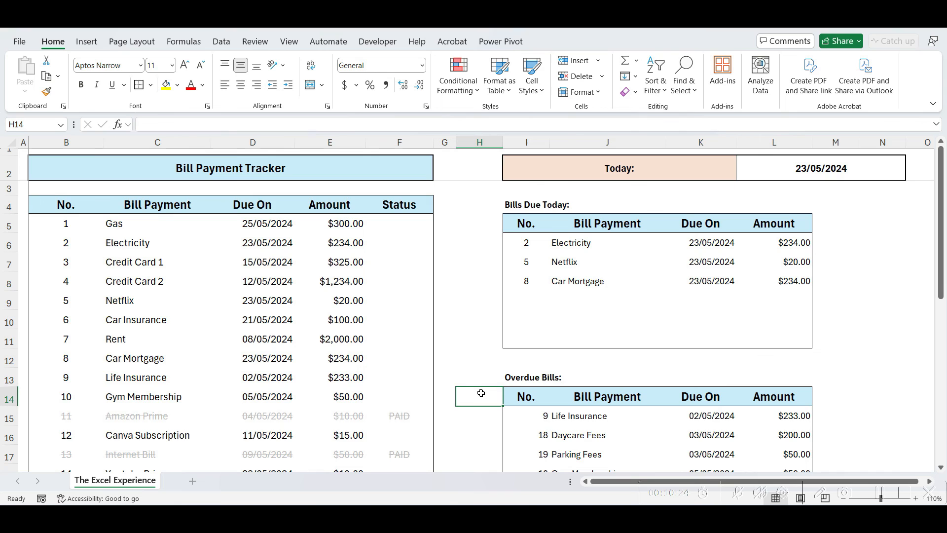
scroll(481, 393, down, 2)
scroll(481, 392, up, 2)
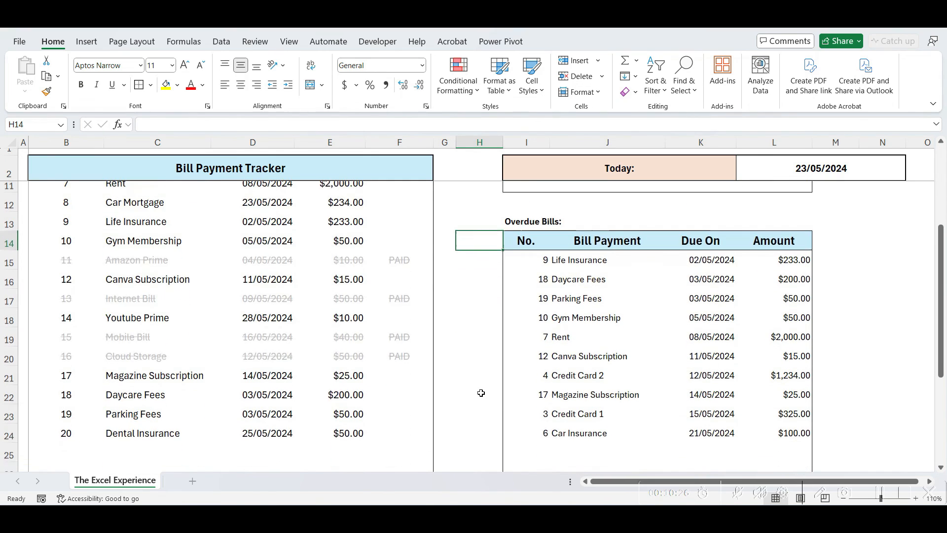
click(406, 286)
text(PAID)
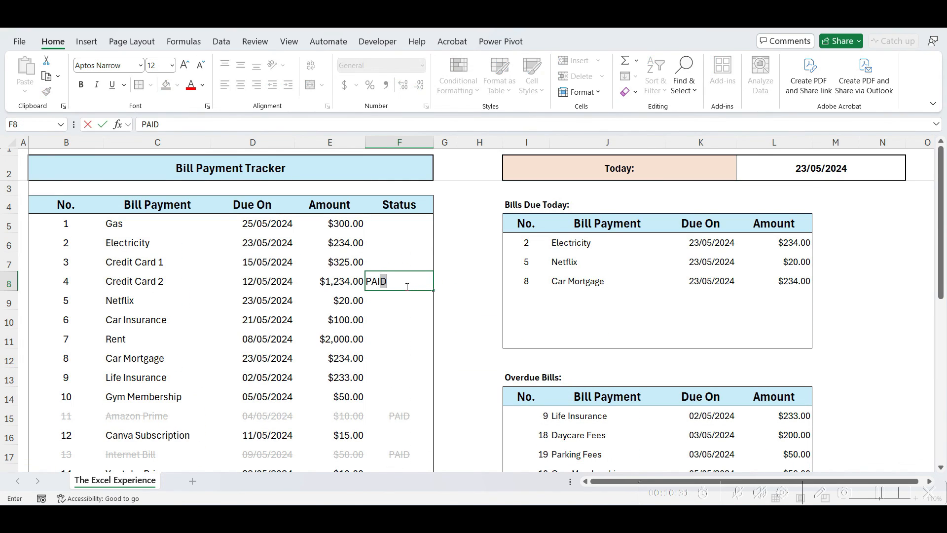
key(Return)
key(Down)
text(P)
key(Return)
key(Down)
key(Down)
text(P)
key(Return)
Mark Life Insurance, Canva Subscription and Magazine Subscription as PAID
key(Return)
scroll(406, 287, down, 2)
text(P)
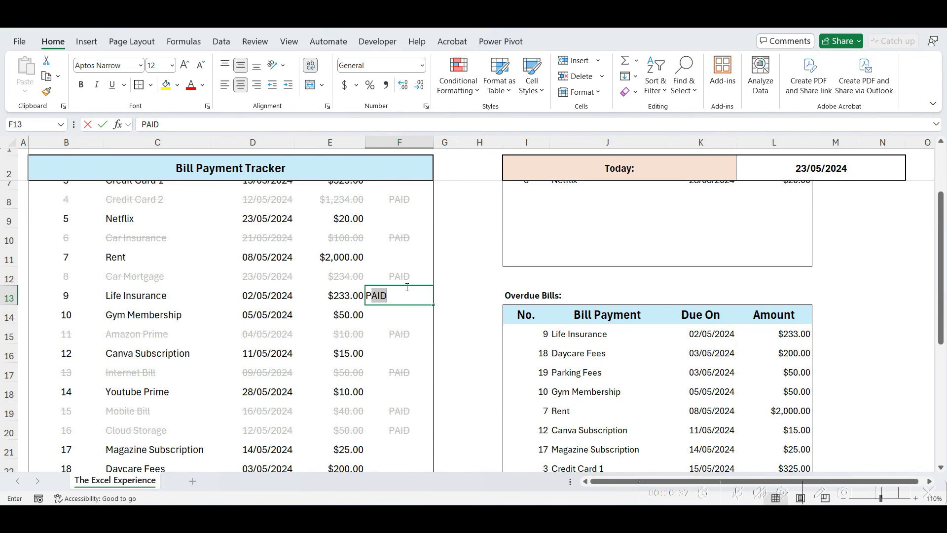
key(Return)
key(Down)
key(Down)
text(P)
key(Return)
scroll(406, 287, down, 3)
click(400, 322)
text(P)
key(Return)
text(P)
key(Return)
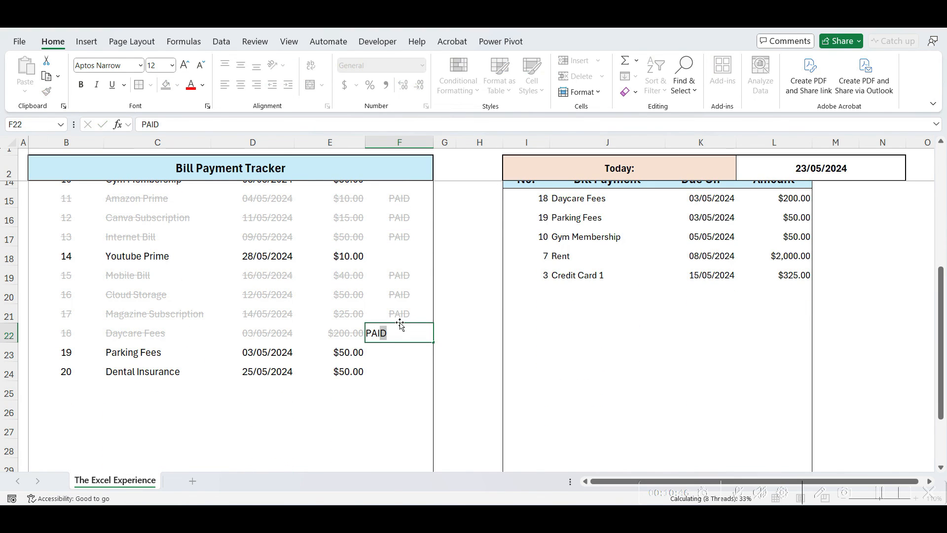